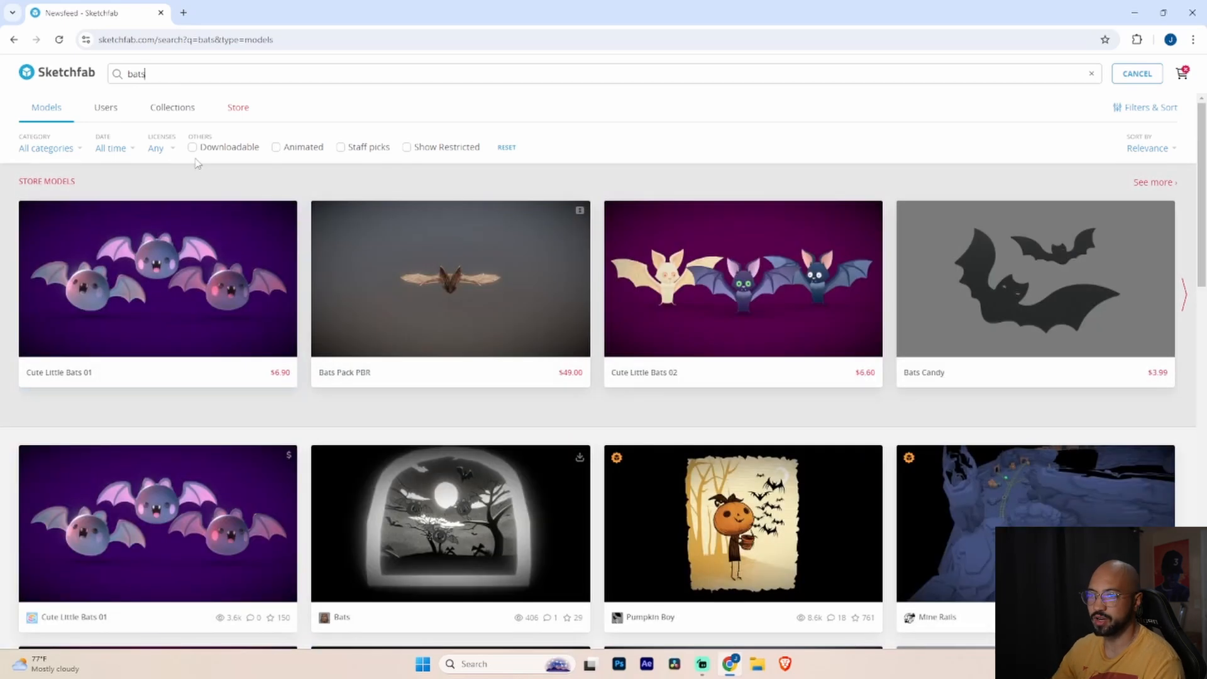
- Limit the bats search to downloadable models and open the Vampire Bat model
{"action": "left_click", "coordinate": [193, 147]}
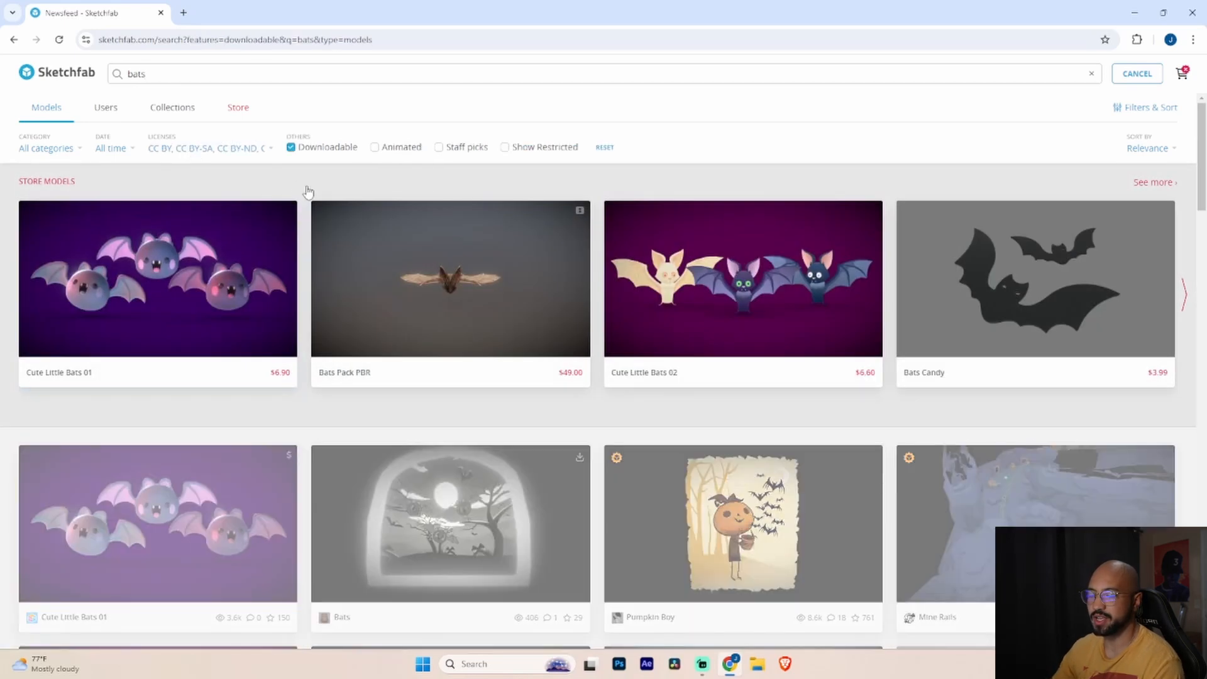
{"action": "scroll", "coordinate": [725, 277], "scroll_direction": "down", "scroll_amount": 8}
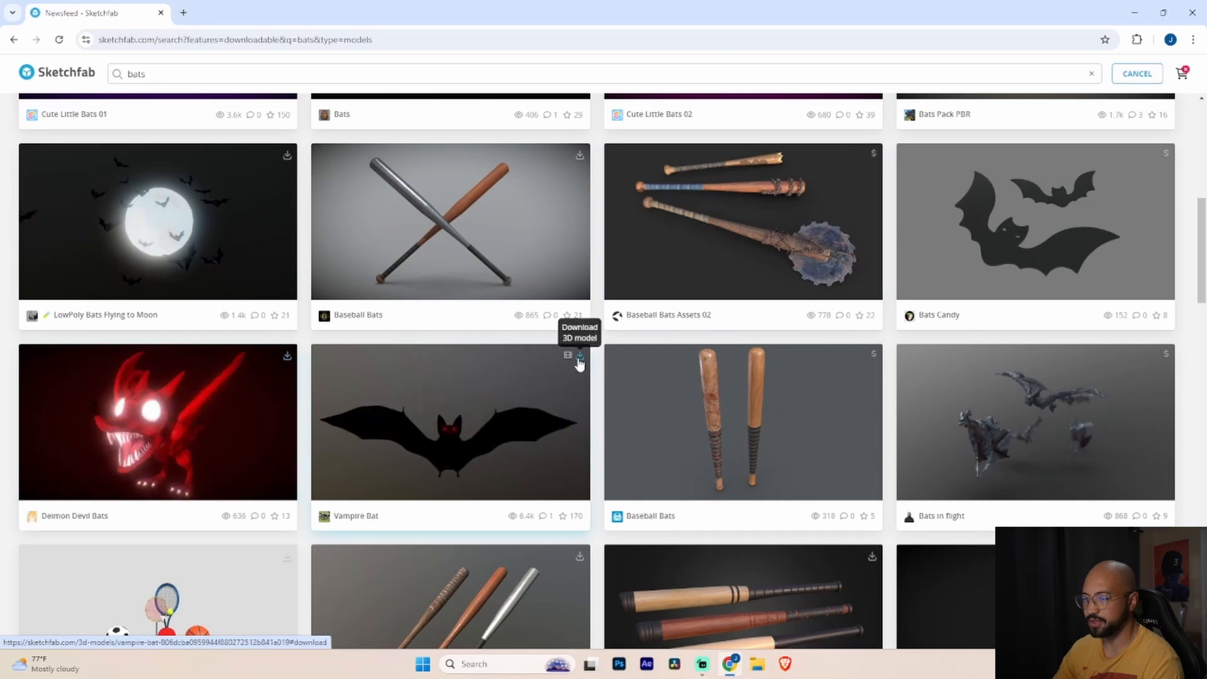
{"action": "left_click", "coordinate": [484, 427]}
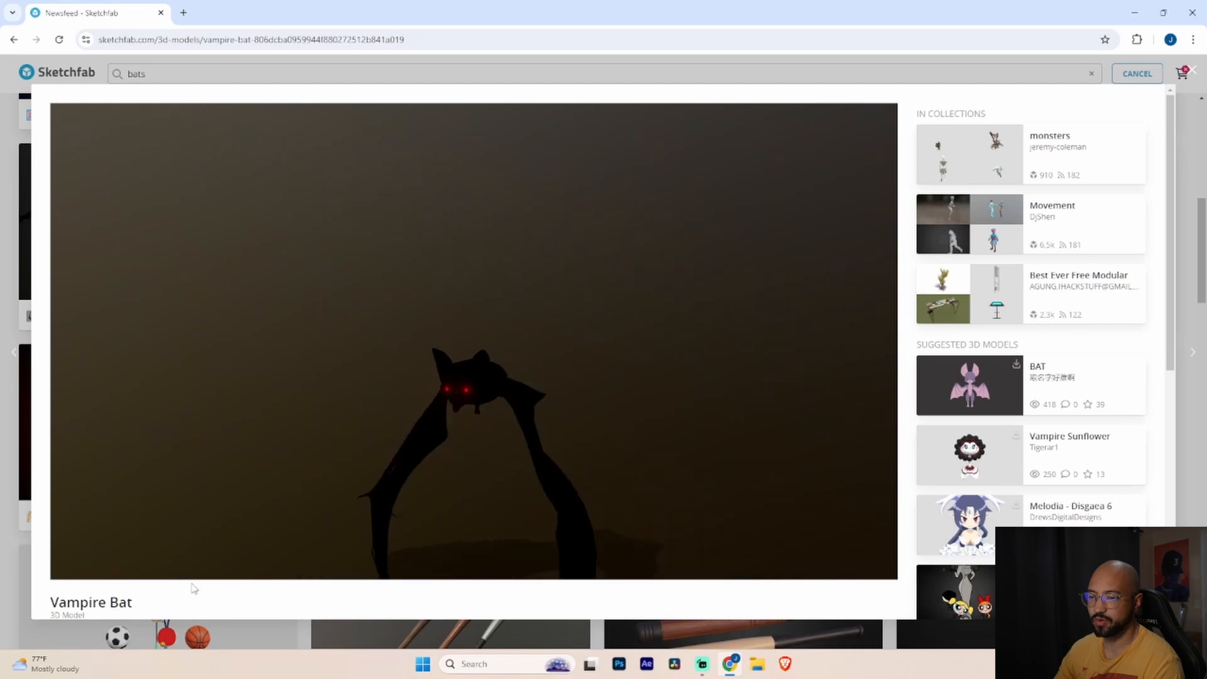
- Download the Vampire Bat model in the converted GLB format with 1k textures
{"action": "scroll", "coordinate": [230, 568], "scroll_direction": "down", "scroll_amount": 2}
{"action": "scroll", "coordinate": [229, 568], "scroll_direction": "down", "scroll_amount": 2}
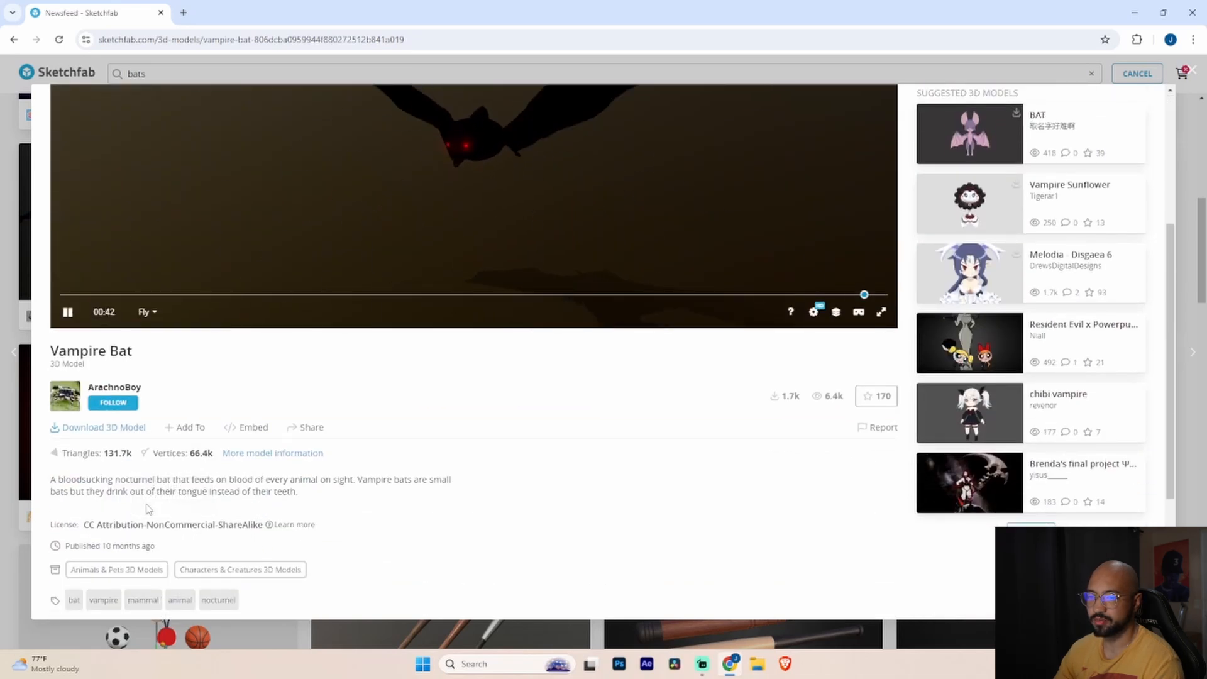
{"action": "left_click", "coordinate": [120, 428]}
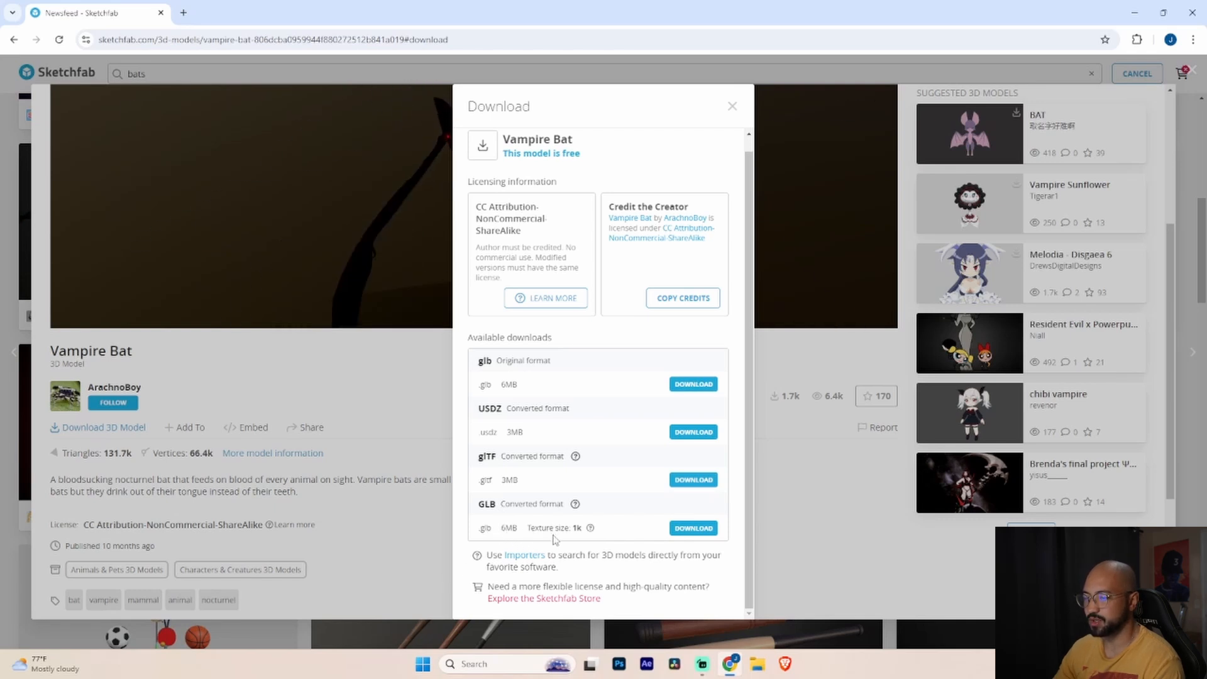
{"action": "left_click", "coordinate": [693, 528]}
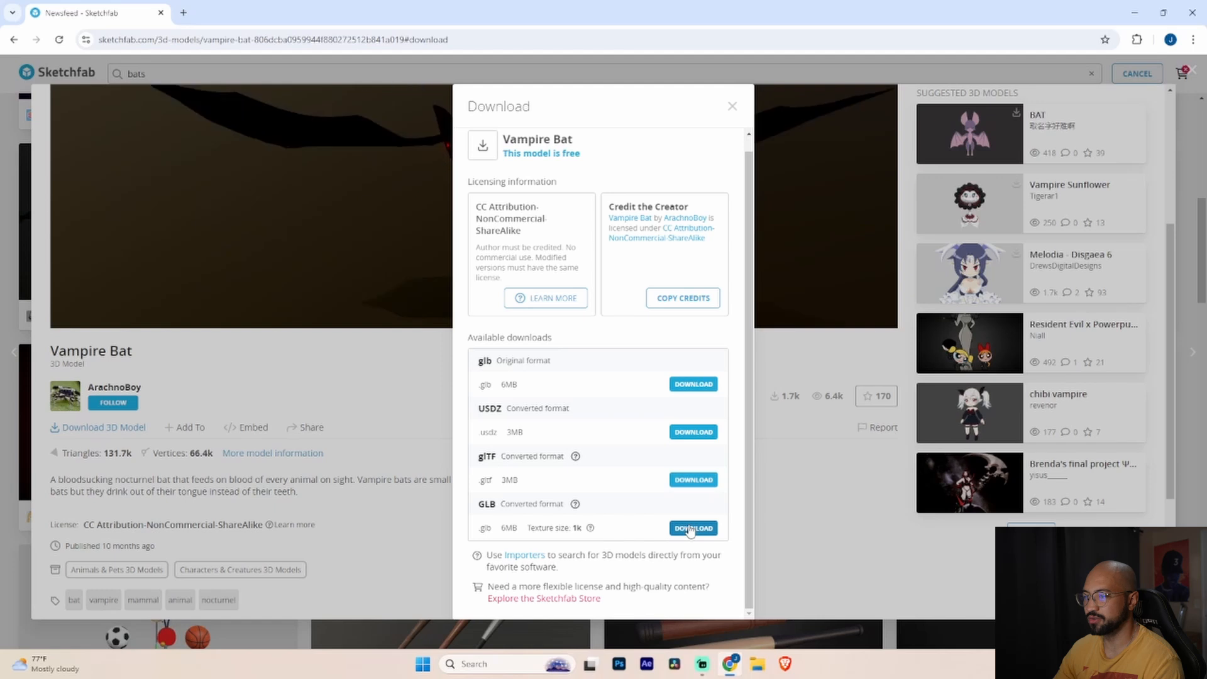
{"action": "left_click", "coordinate": [494, 417]}
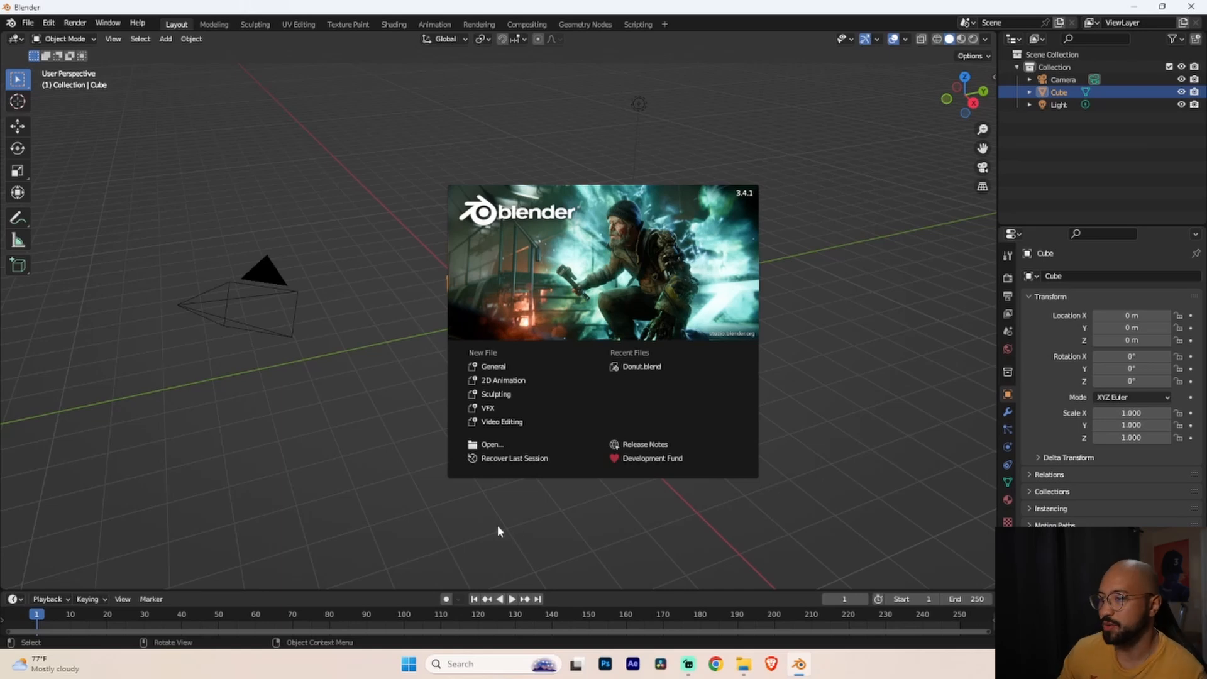
- In Blender, start a new General file and delete the default cube from the scene
{"action": "left_click", "coordinate": [508, 368]}
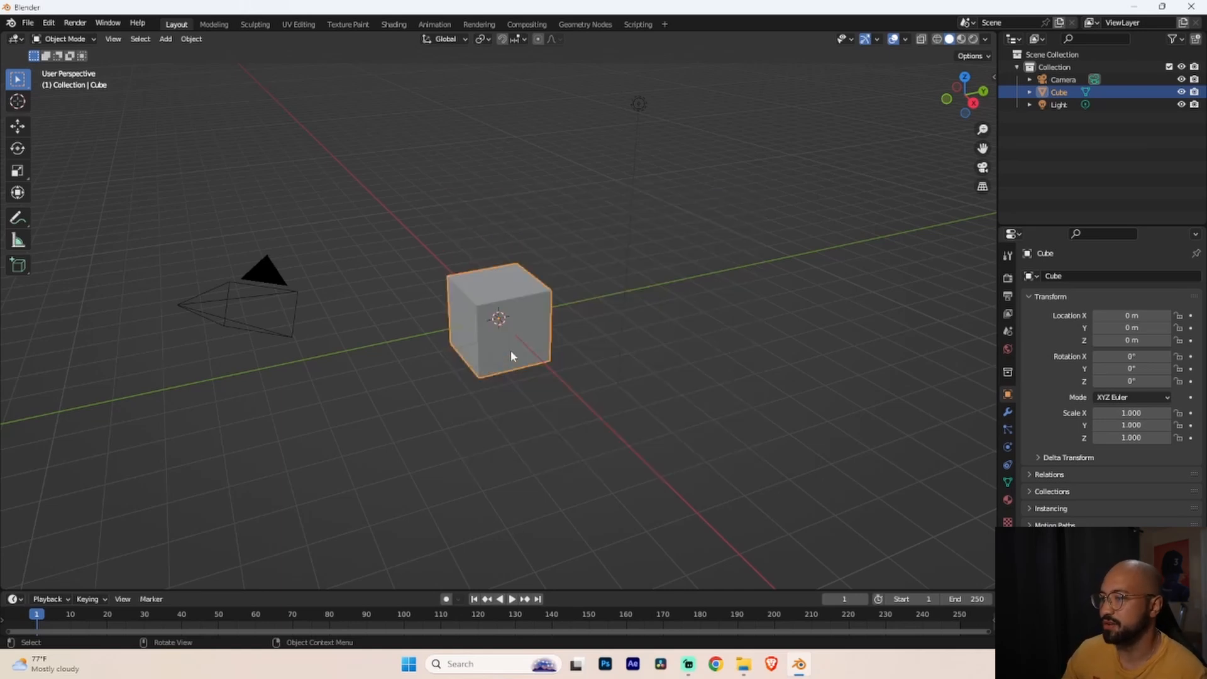
{"action": "scroll", "coordinate": [638, 201], "scroll_direction": "up", "scroll_amount": 3}
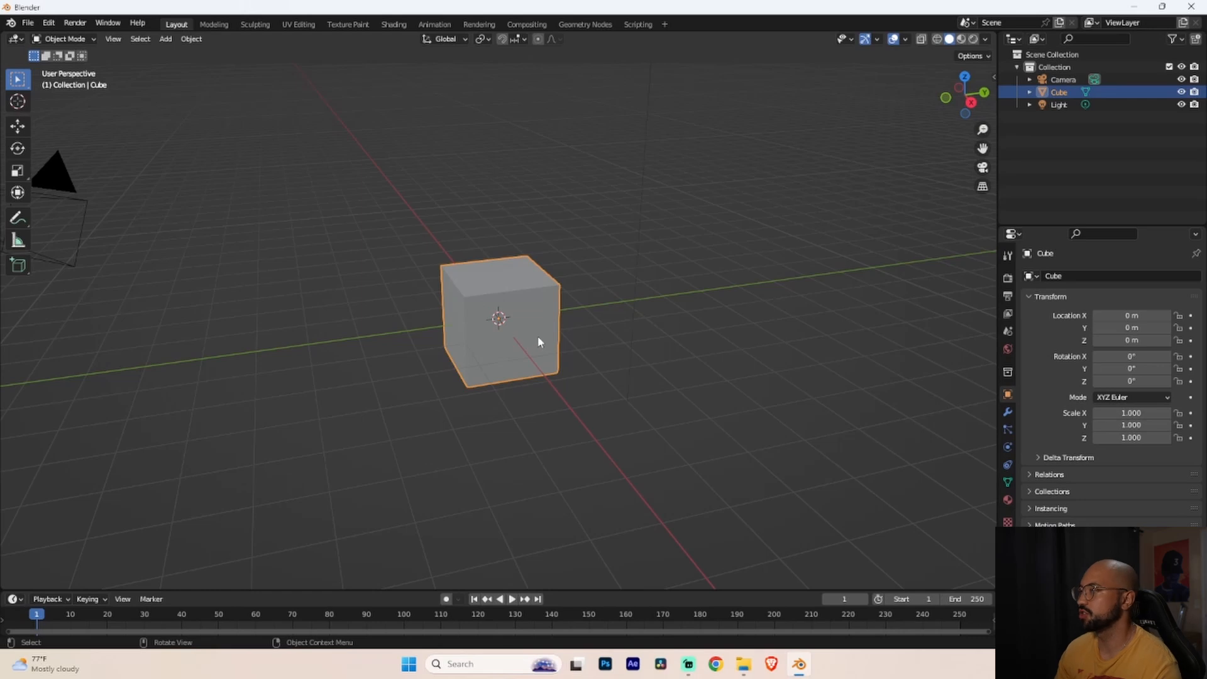
{"action": "right_click", "coordinate": [1067, 94]}
{"action": "left_click", "coordinate": [1067, 95]}
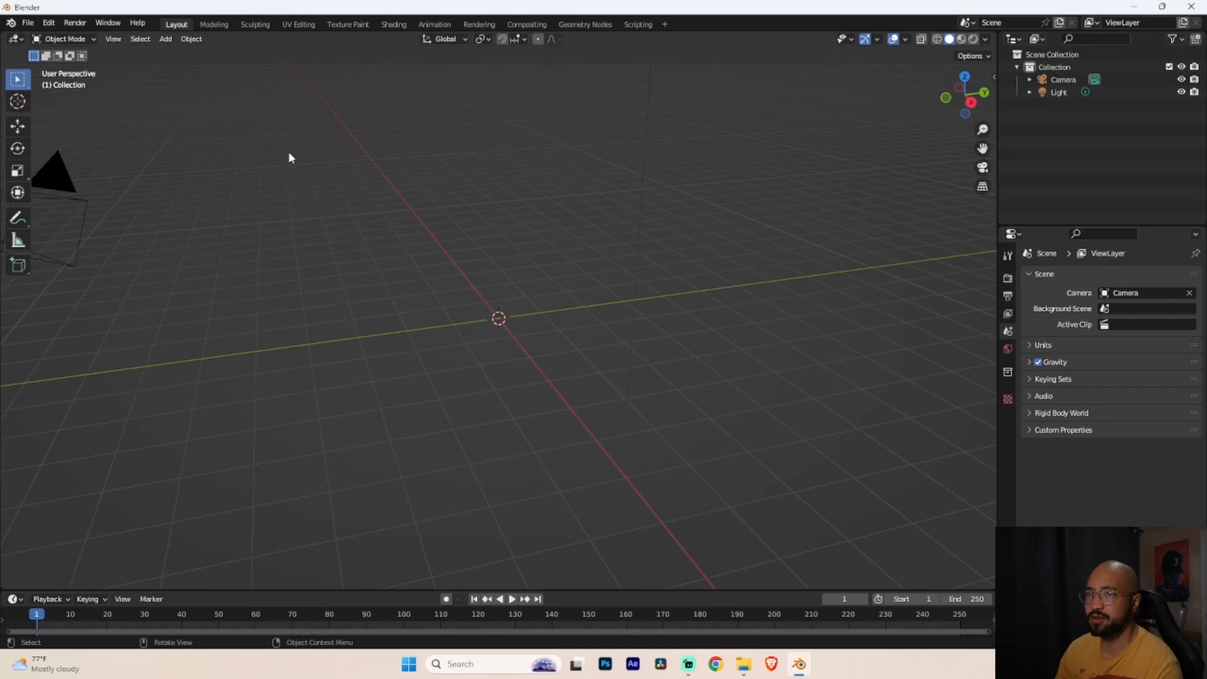
- Import the vampire_bat model from the 3D Models folder as a glTF 2.0 file
{"action": "left_click", "coordinate": [28, 22]}
{"action": "mouse_move", "coordinate": [74, 195]}
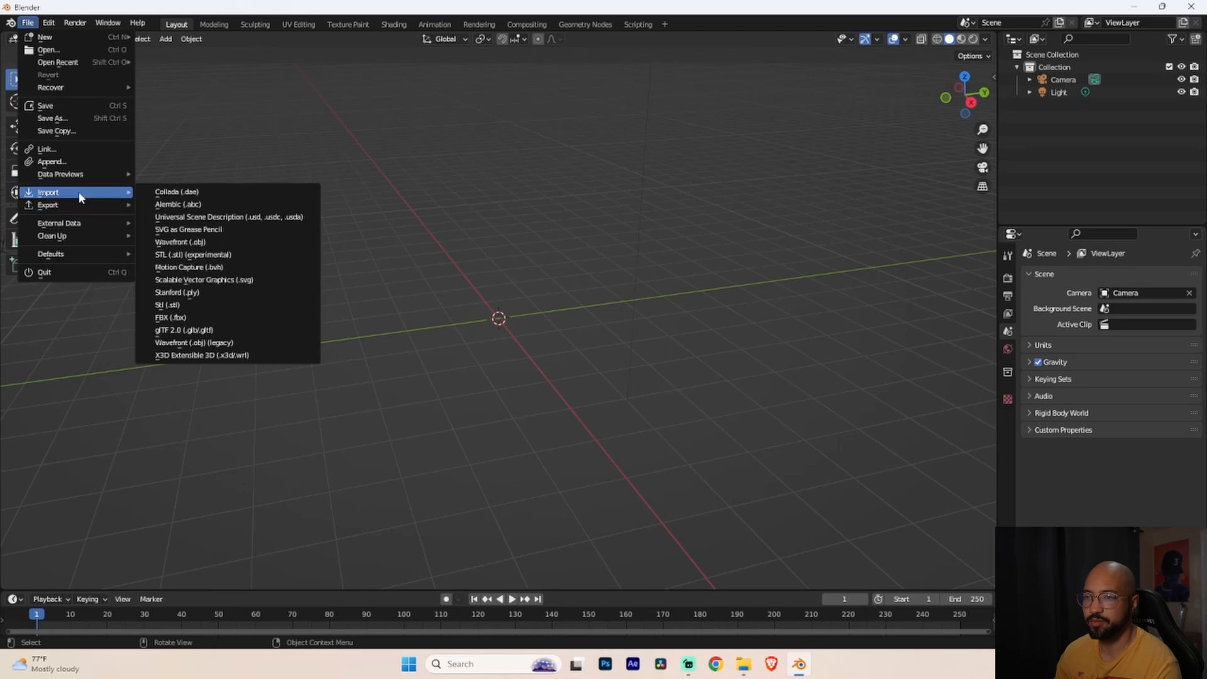
{"action": "left_click", "coordinate": [210, 333]}
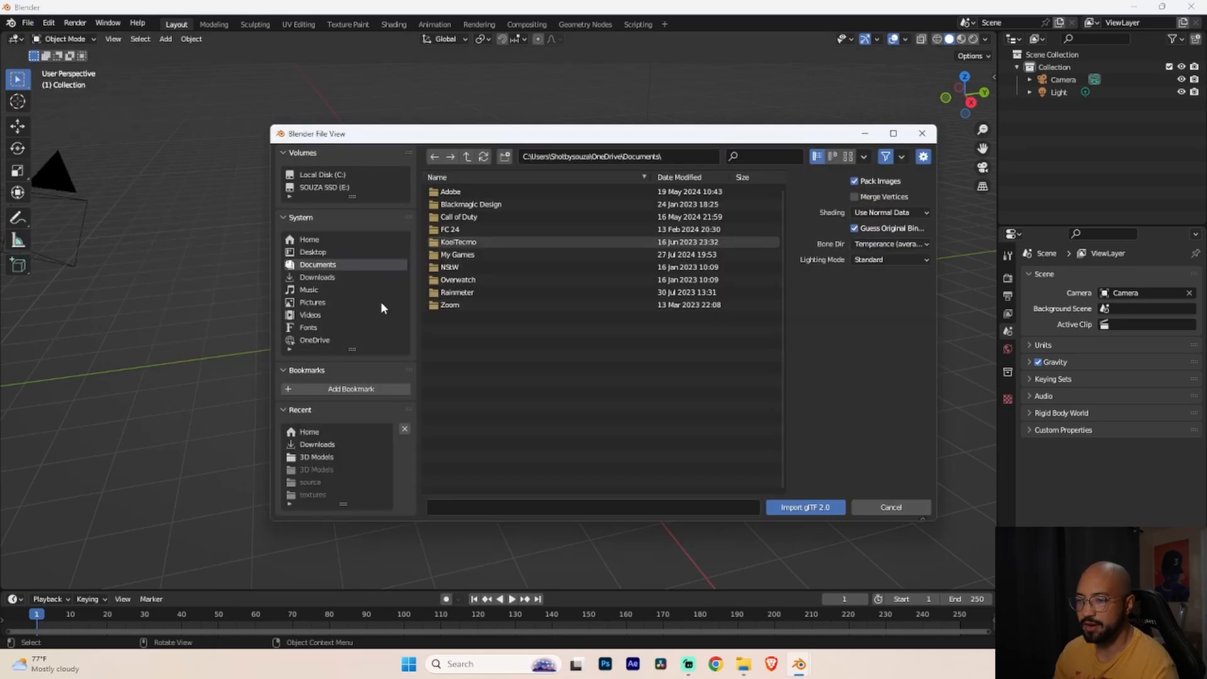
{"action": "left_click", "coordinate": [335, 458]}
{"action": "left_click", "coordinate": [453, 280]}
{"action": "left_click", "coordinate": [805, 507]}
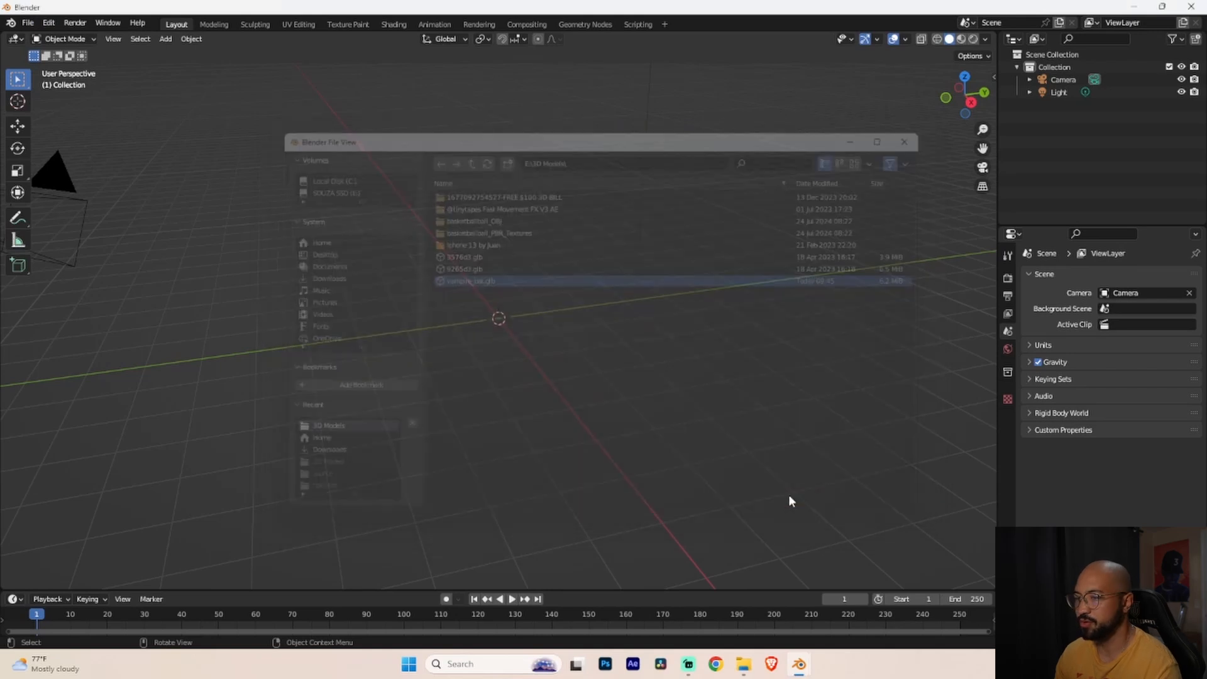
- Enlarge the timeline area and preview the bat's flying animation, returning the playhead to frame 0
{"action": "middle_click_drag", "start_coordinate": [486, 212], "coordinate": [583, 250]}
{"action": "scroll", "coordinate": [583, 251], "scroll_direction": "up", "scroll_amount": 2}
{"action": "left_click_drag", "start_coordinate": [207, 590], "coordinate": [221, 432]}
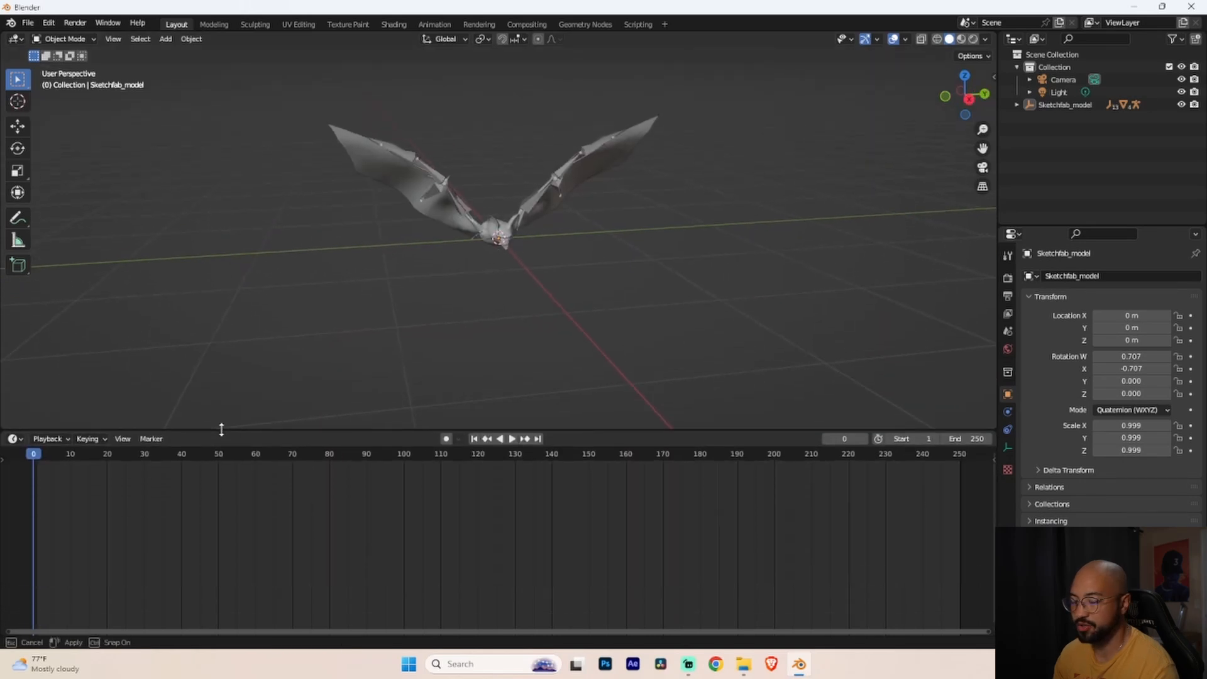
{"action": "key", "text": "space"}
{"action": "key", "text": "space"}
{"action": "left_click_drag", "start_coordinate": [119, 455], "coordinate": [5, 463]}
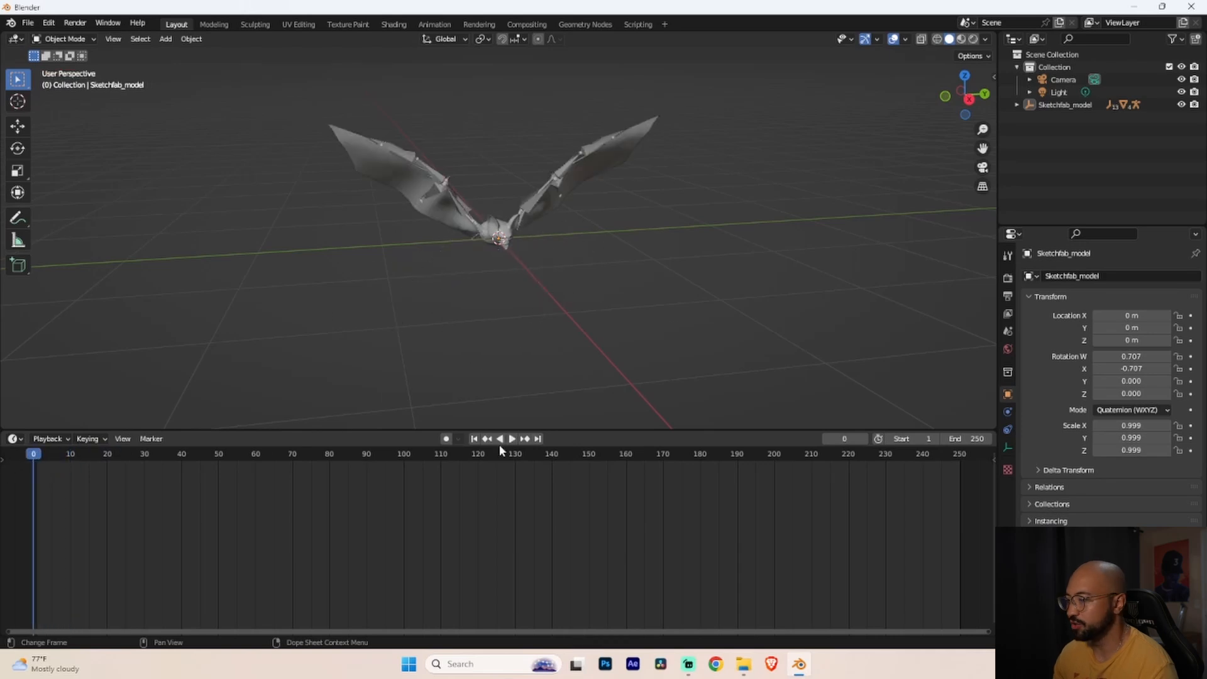
- Set the animation's end frame to 10 and play back the shortened wing-flap loop
{"action": "left_click", "coordinate": [978, 439]}
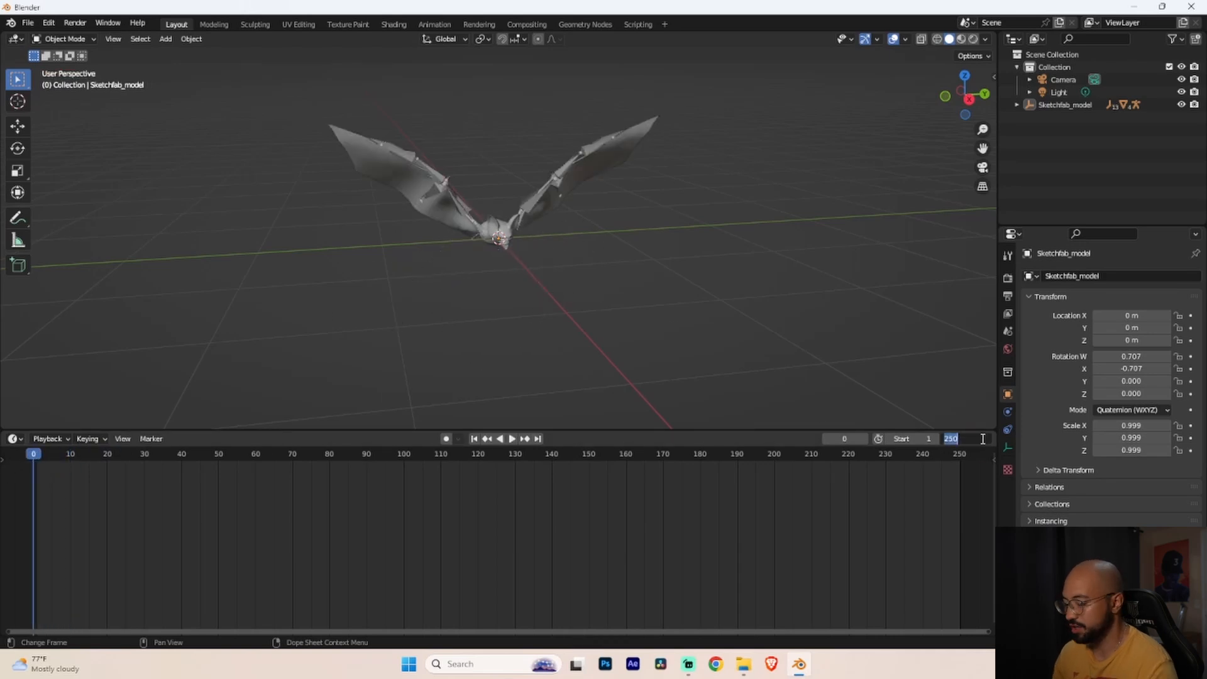
{"action": "type", "text": "10"}
{"action": "key", "text": "Return"}
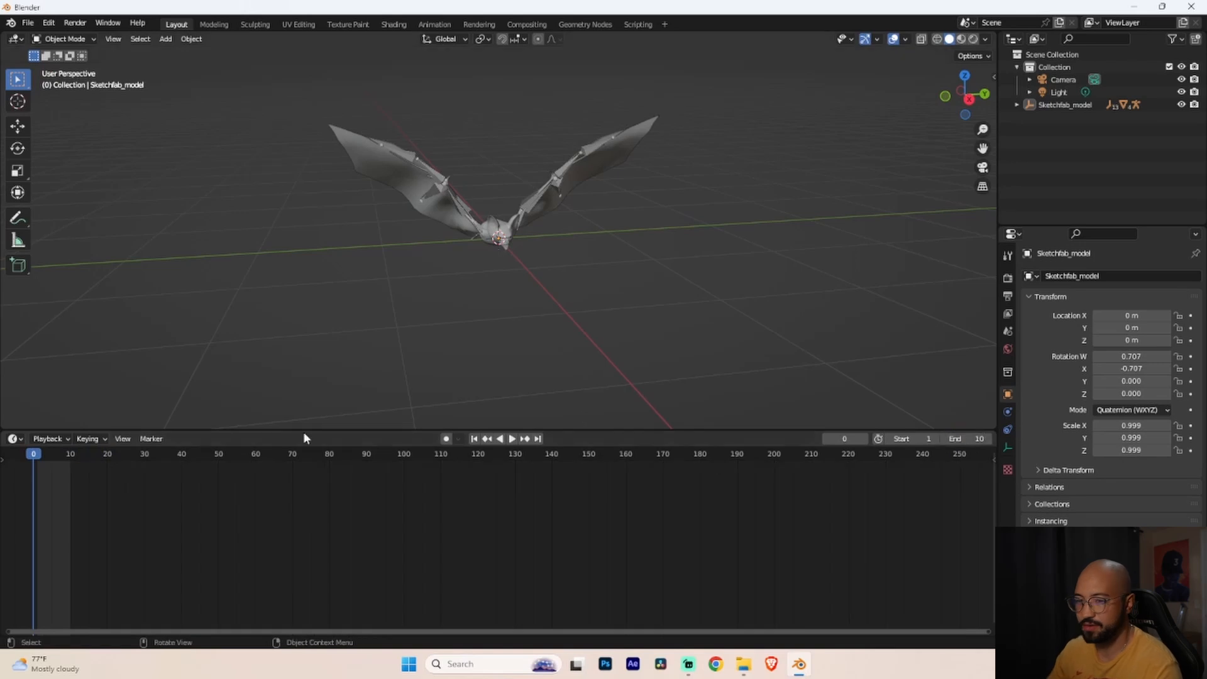
{"action": "key", "text": "space"}
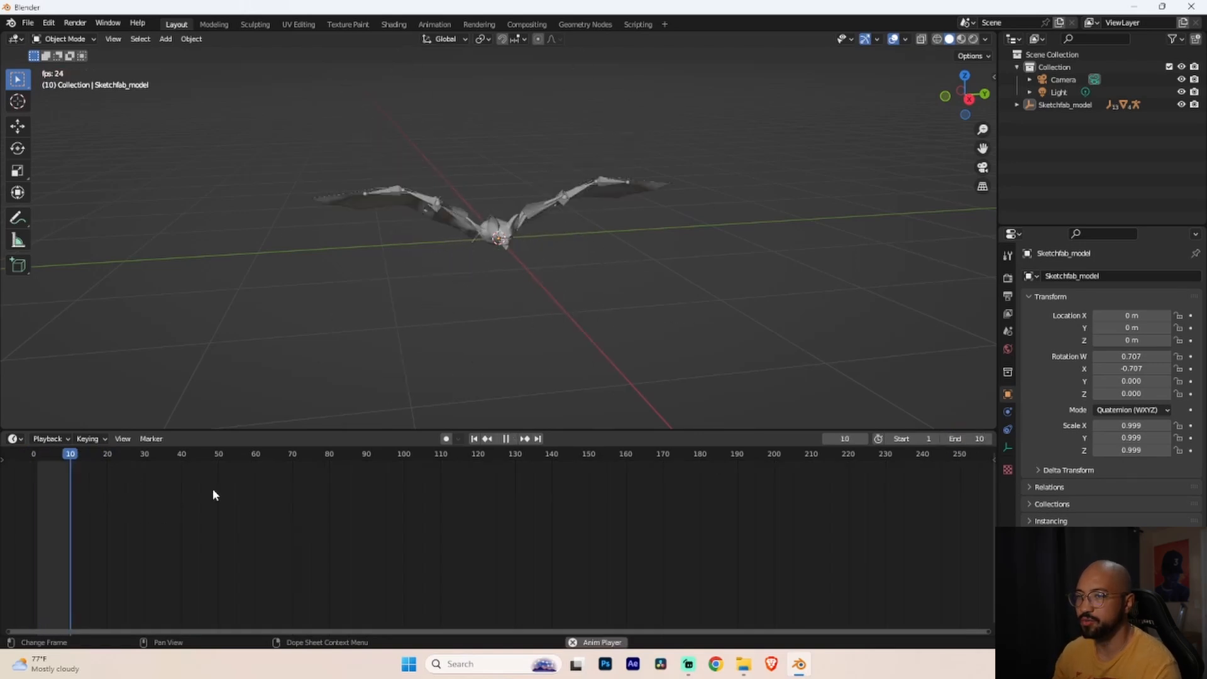
{"action": "key", "text": "space"}
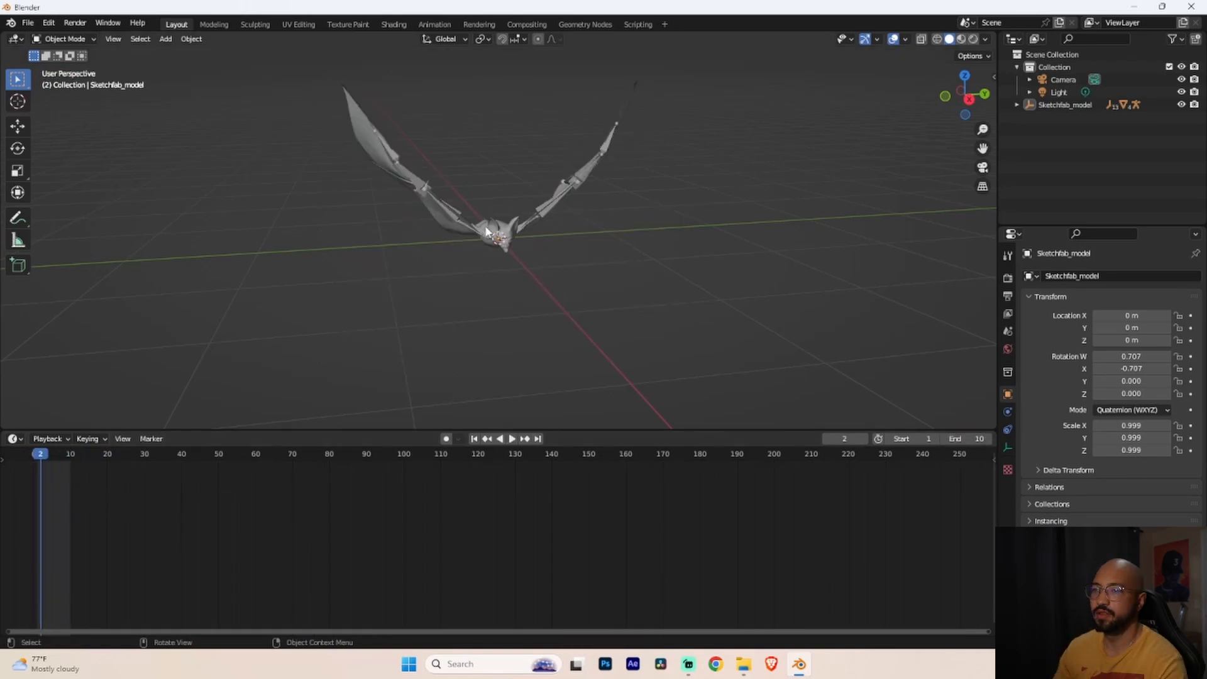
- Start a legacy Wavefront OBJ export of the bat and choose the 3D Models folder on the E: drive
{"action": "left_click", "coordinate": [28, 22]}
{"action": "mouse_move", "coordinate": [58, 210]}
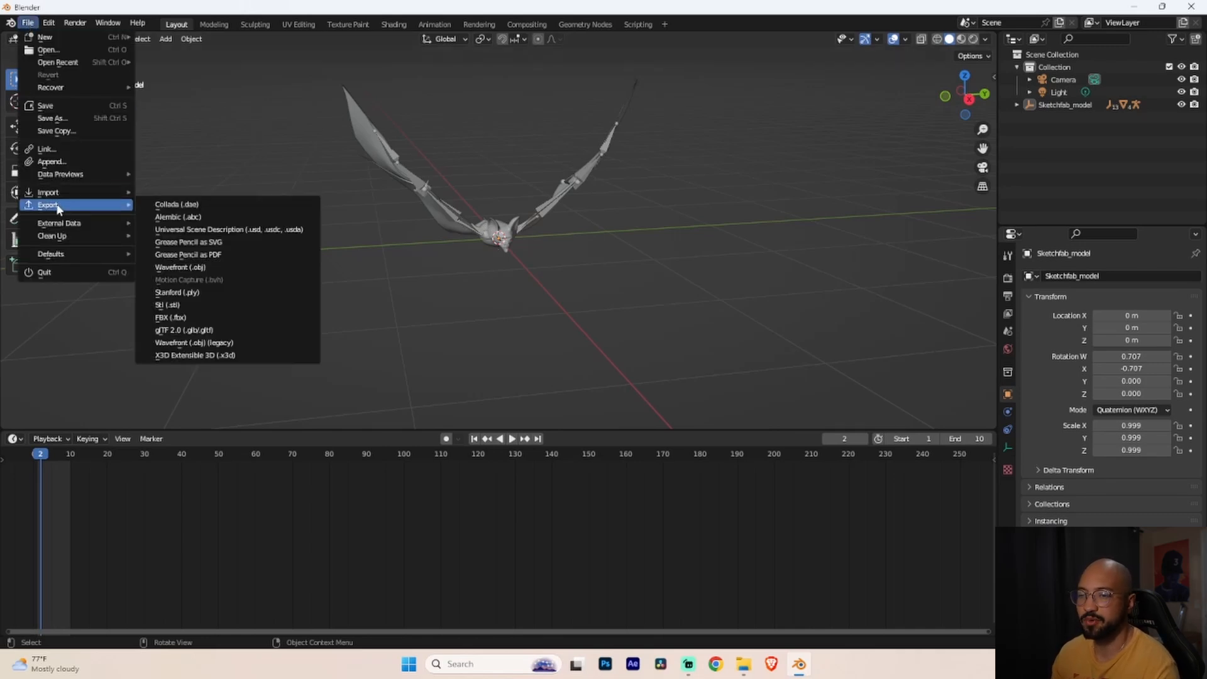
{"action": "left_click", "coordinate": [232, 343]}
{"action": "left_click", "coordinate": [324, 186]}
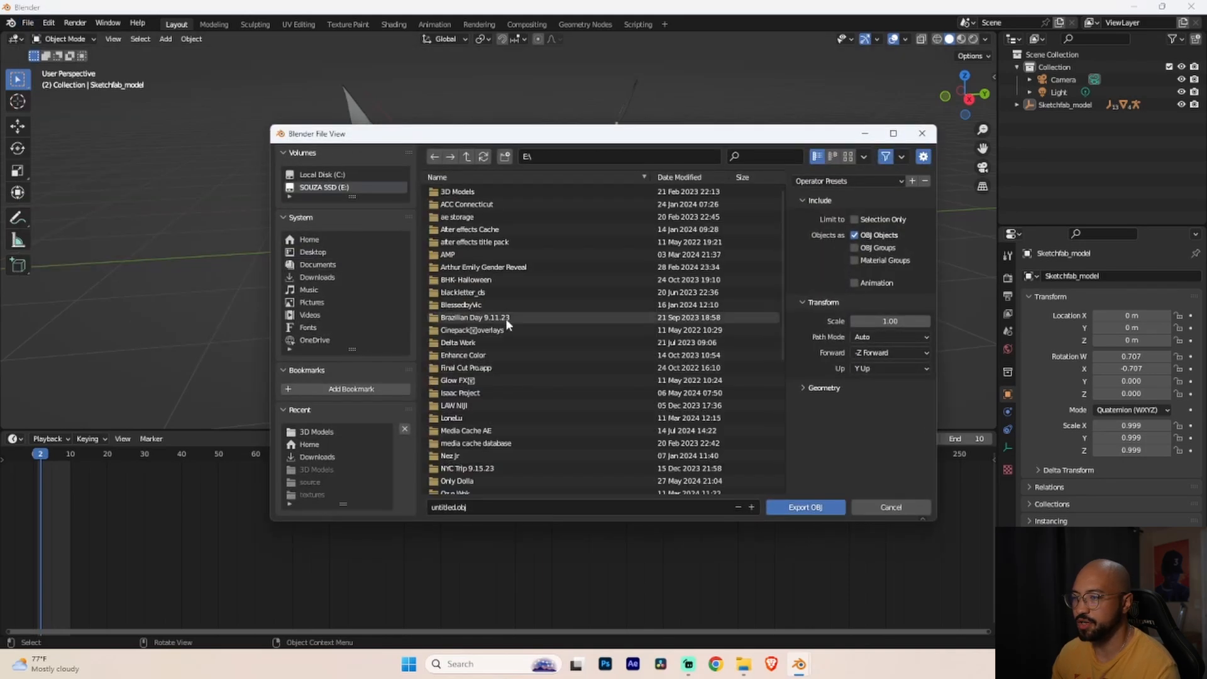
{"action": "left_click", "coordinate": [491, 194]}
{"action": "double_click", "coordinate": [490, 194]}
- Export the bat as an OBJ sequence named "Bat- OBJ" with the Animation option enabled
{"action": "left_click", "coordinate": [631, 507]}
{"action": "type", "text": "Bat-OB"}
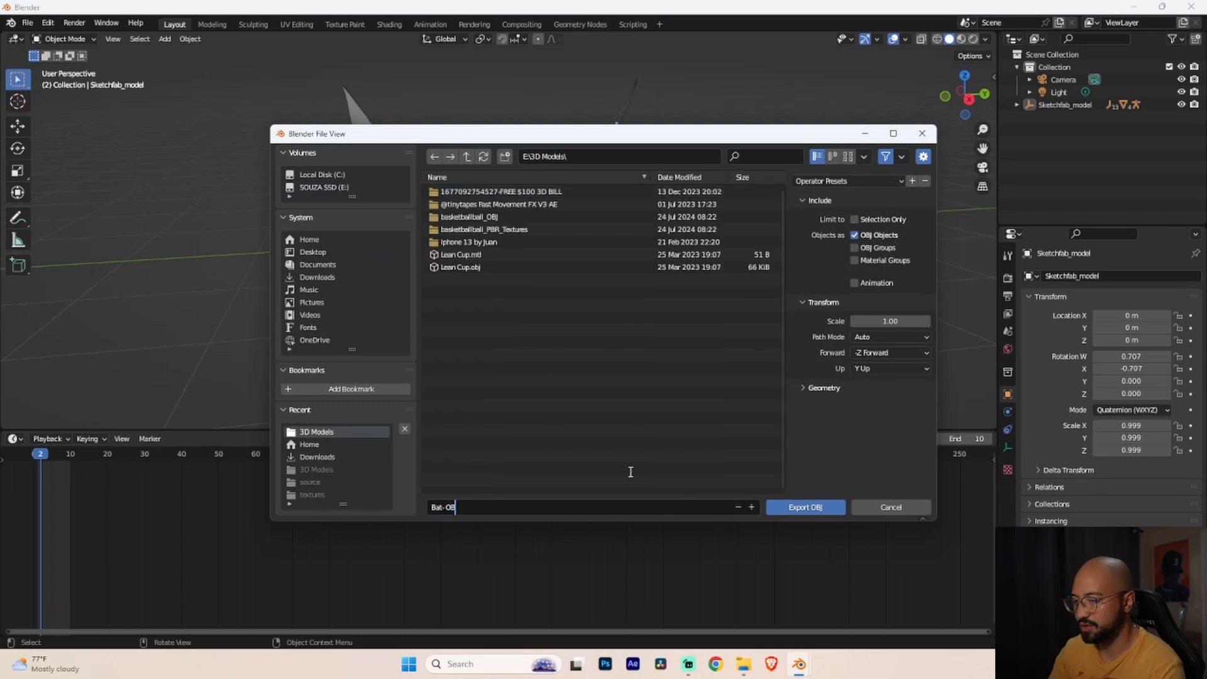
{"action": "type", "text": "J"}
{"action": "key", "text": "Return"}
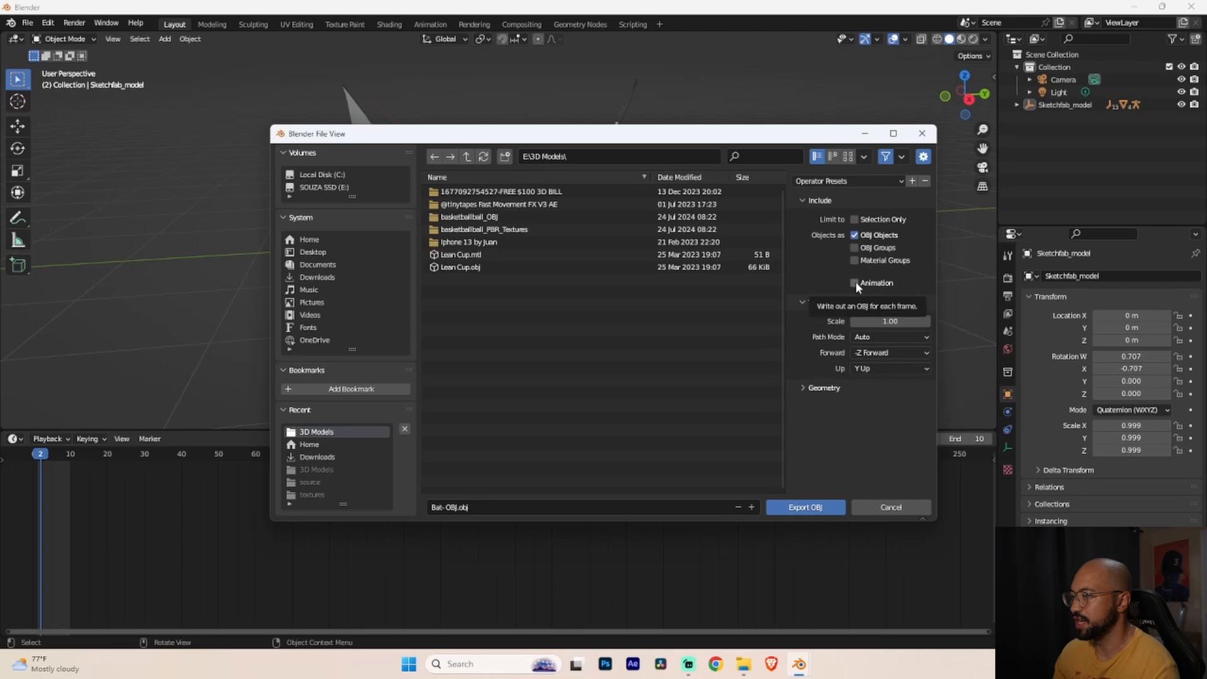
{"action": "left_click", "coordinate": [856, 283]}
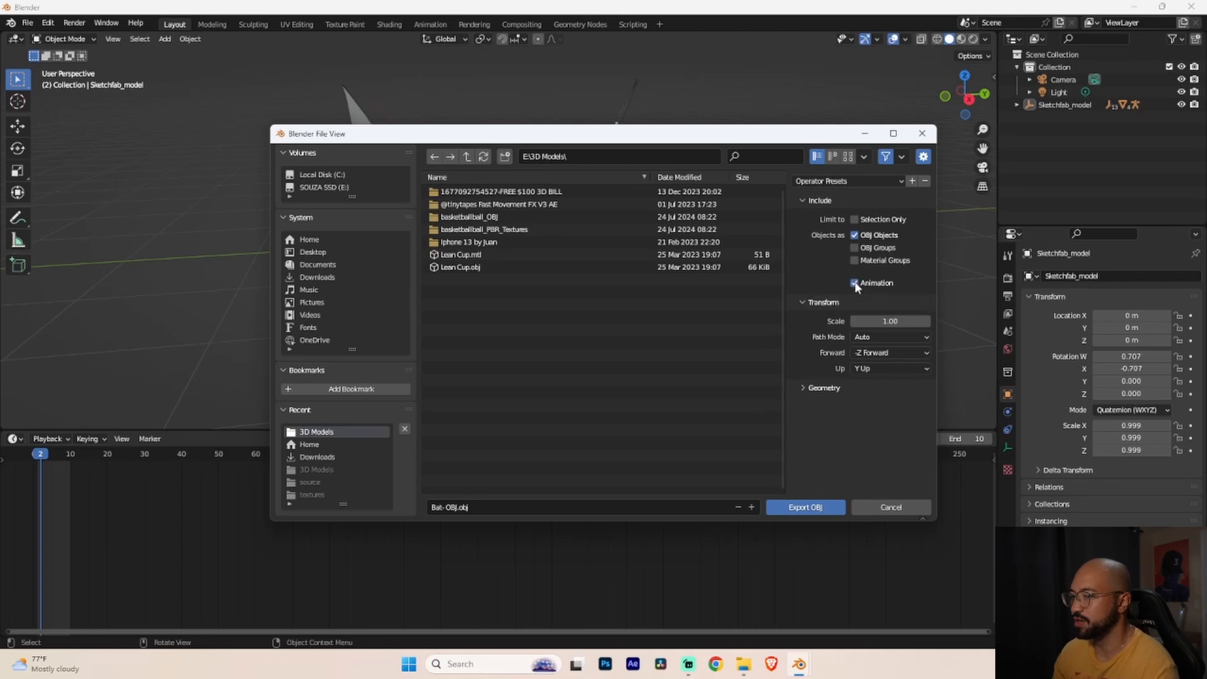
{"action": "left_click", "coordinate": [808, 507]}
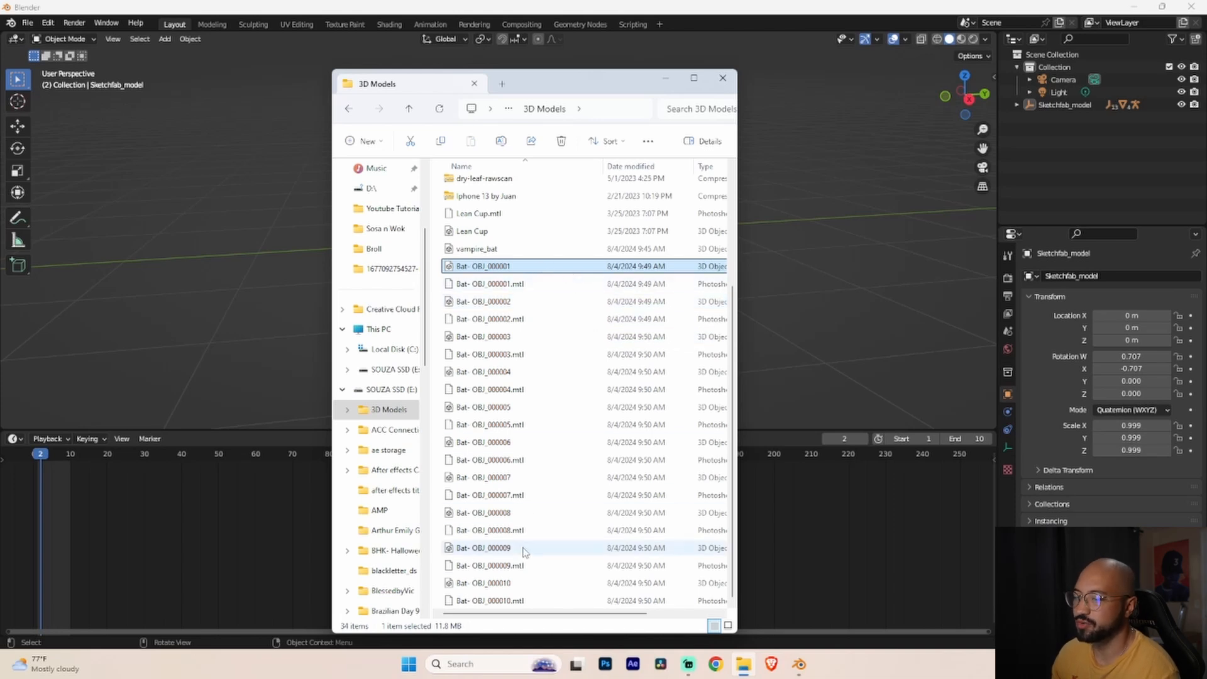
{"action": "left_click", "coordinate": [722, 78]}
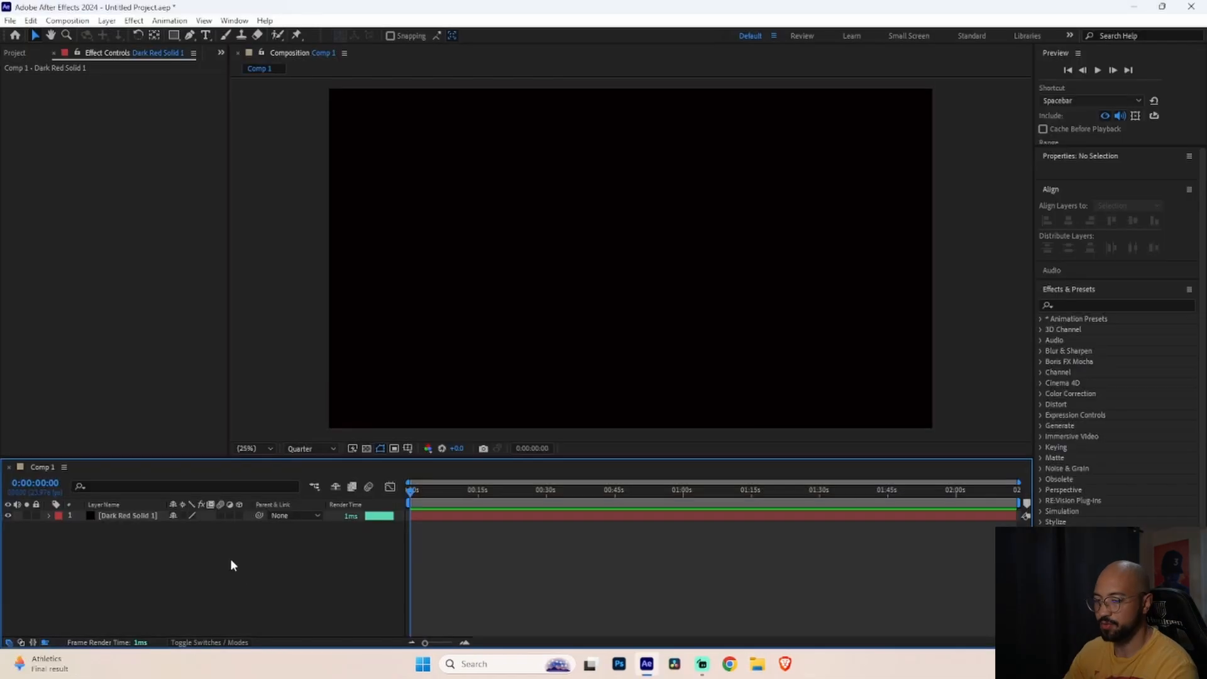
- In After Effects, add a new solid layer with the default settings to Comp 1
{"action": "right_click", "coordinate": [231, 559]}
{"action": "left_click", "coordinate": [416, 432]}
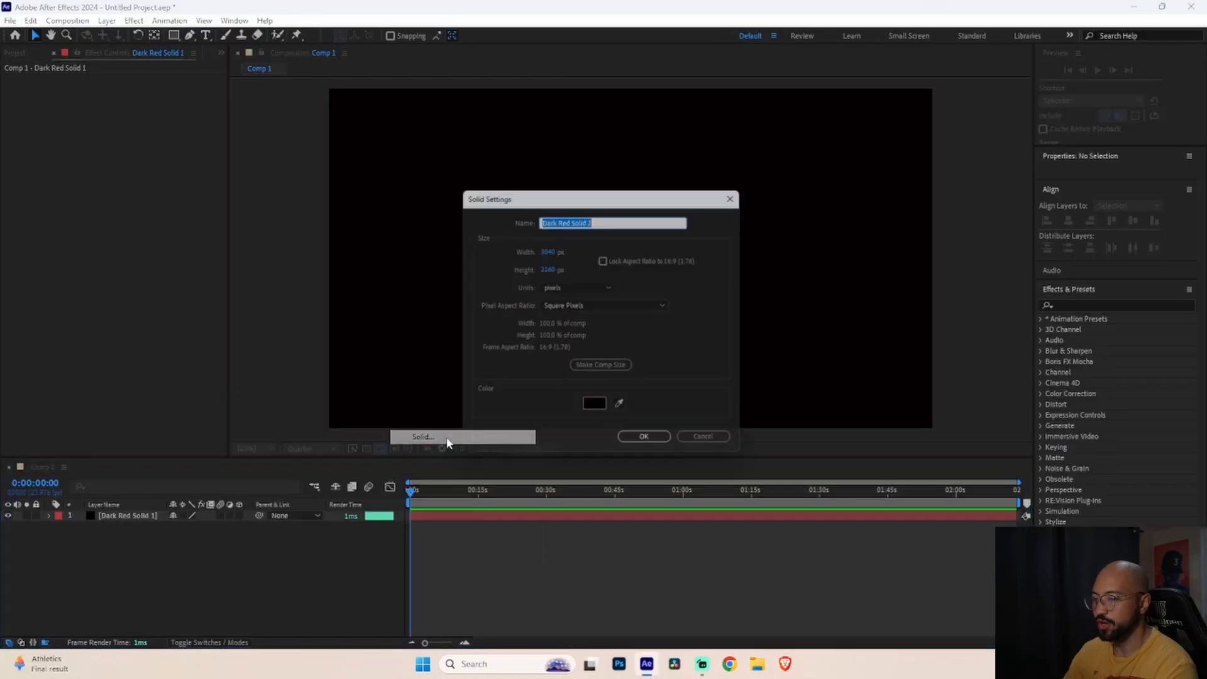
{"action": "left_click", "coordinate": [647, 440]}
- Find the Video Copilot Element effect and apply it to the new solid layer
{"action": "left_click", "coordinate": [1094, 376]}
{"action": "type", "text": "elem"}
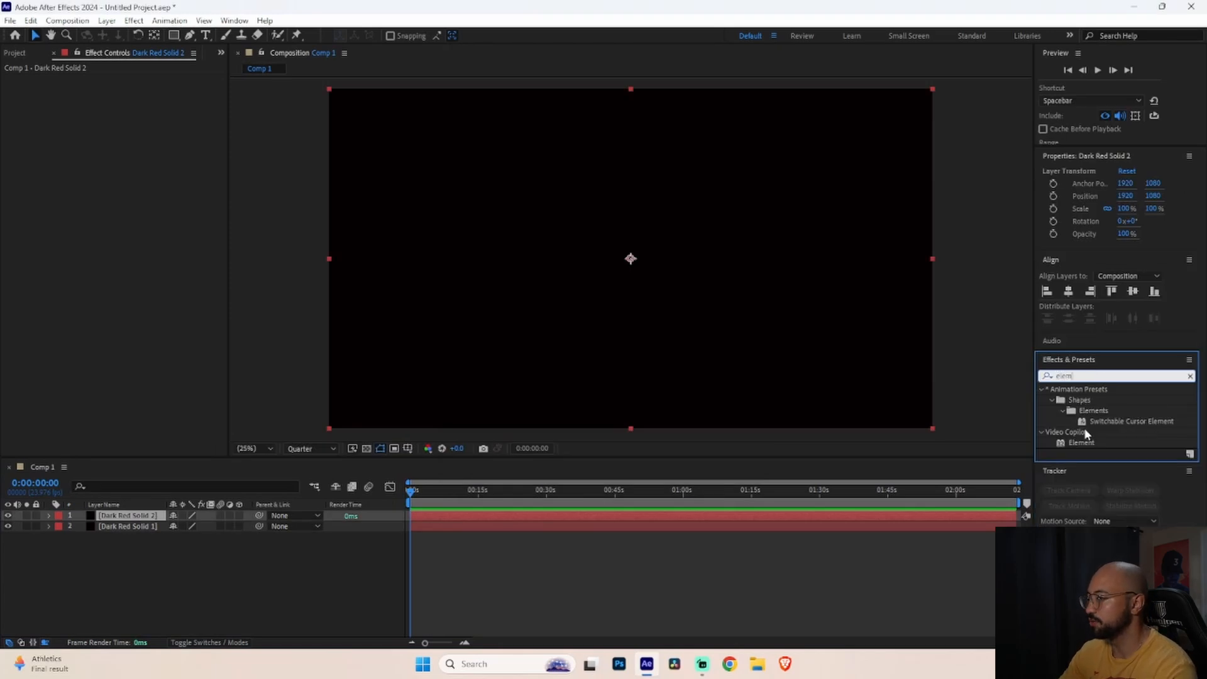
{"action": "left_click_drag", "start_coordinate": [1083, 442], "coordinate": [605, 515]}
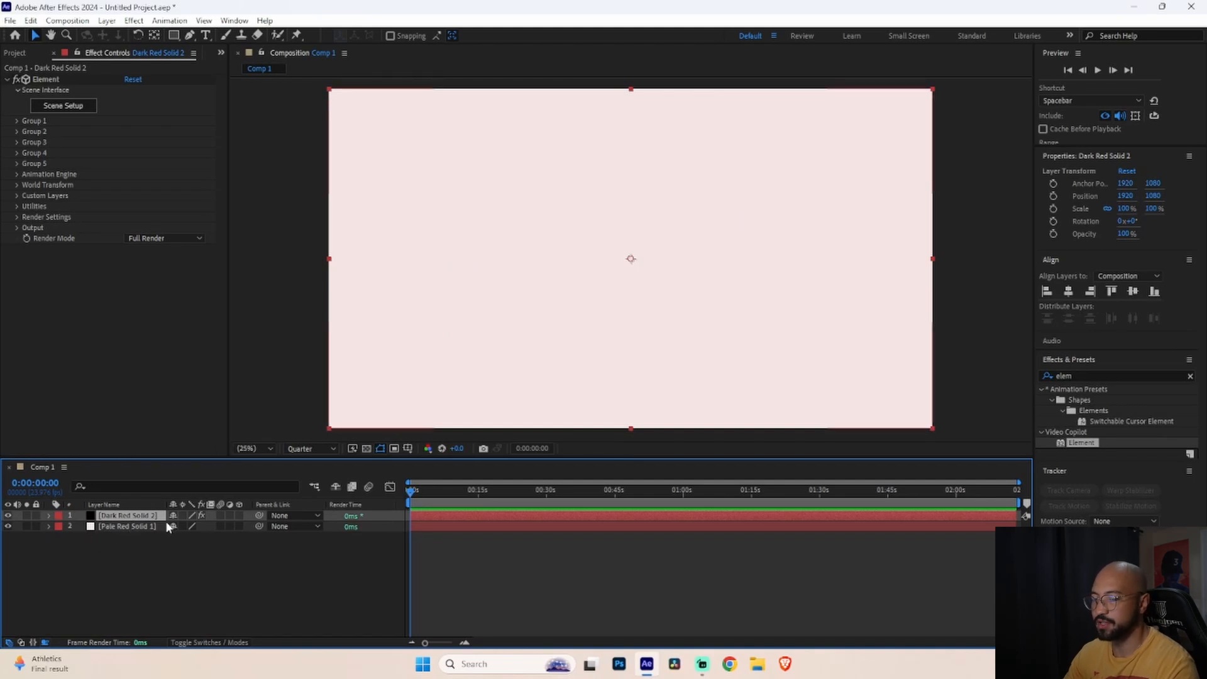
- In Element's Scene Setup, import the bat as a 3D sequence starting from Bat- OBJ_000001 and normalize its size
{"action": "left_click", "coordinate": [81, 108]}
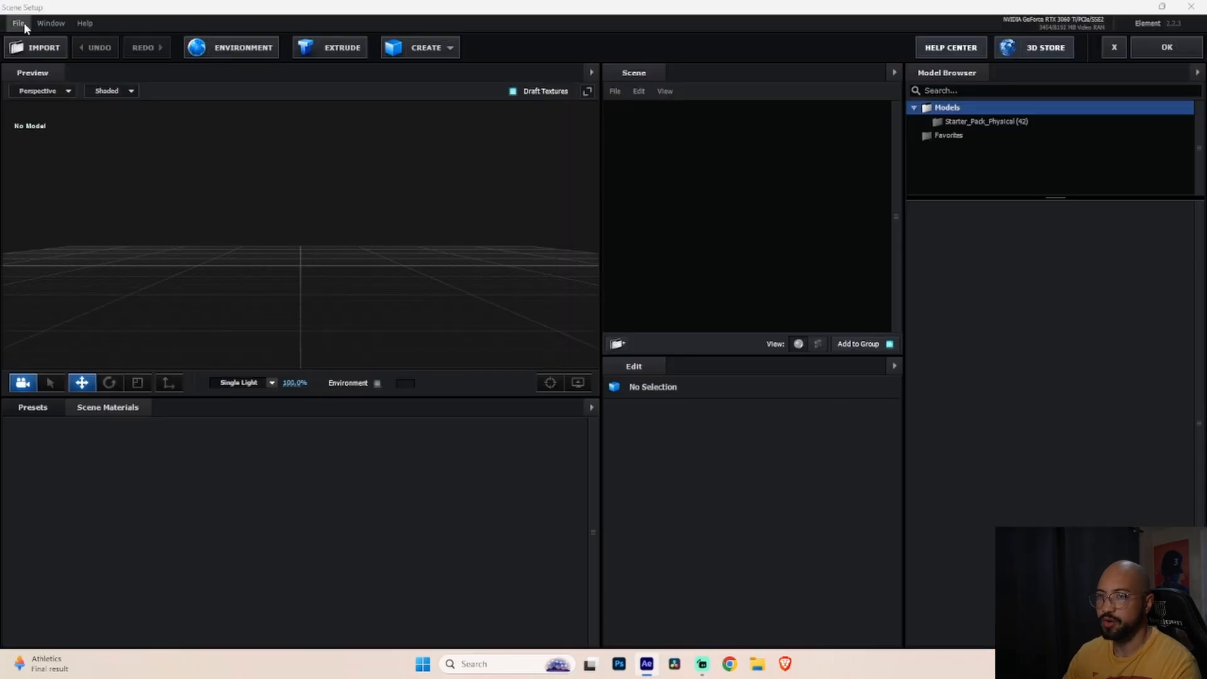
{"action": "left_click", "coordinate": [24, 24]}
{"action": "mouse_move", "coordinate": [75, 41]}
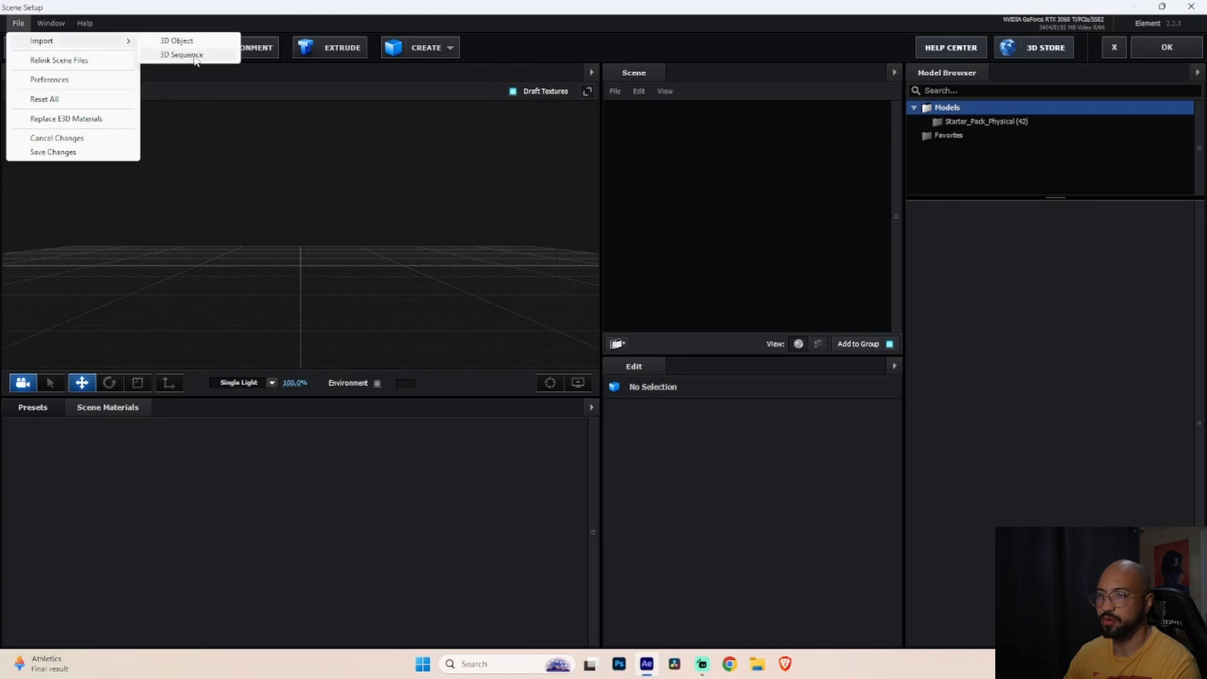
{"action": "left_click", "coordinate": [182, 55]}
{"action": "scroll", "coordinate": [107, 103], "scroll_direction": "up", "scroll_amount": 3}
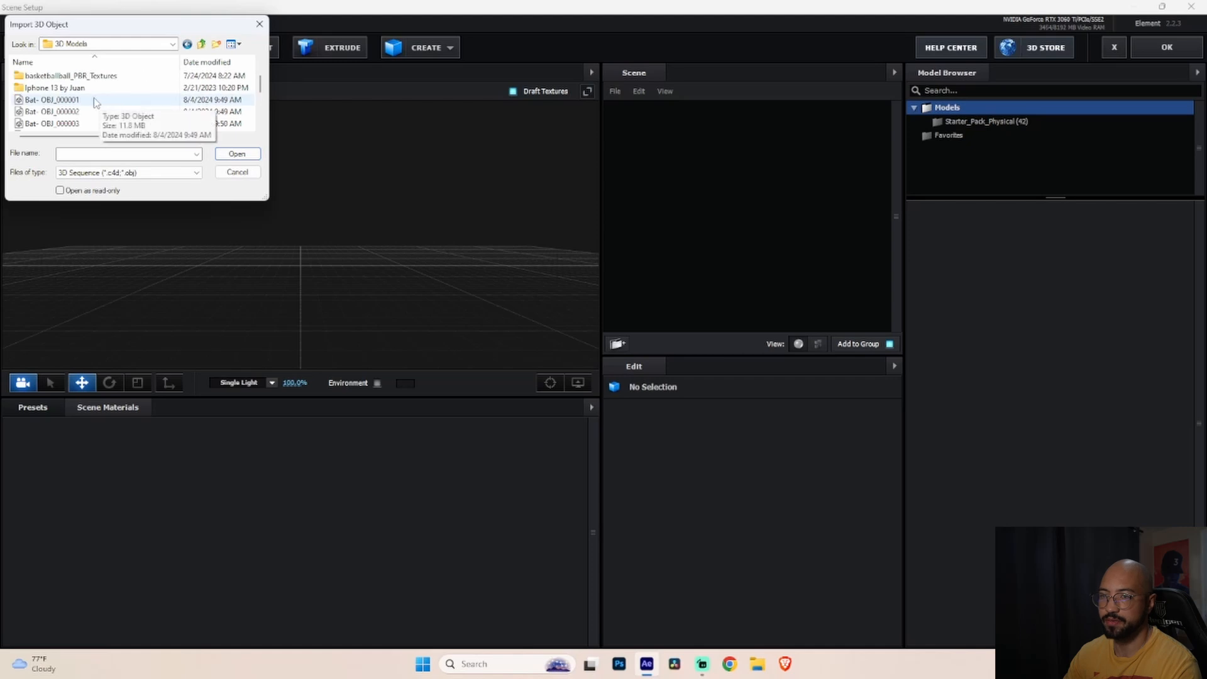
{"action": "double_click", "coordinate": [63, 100]}
{"action": "left_click", "coordinate": [696, 452]}
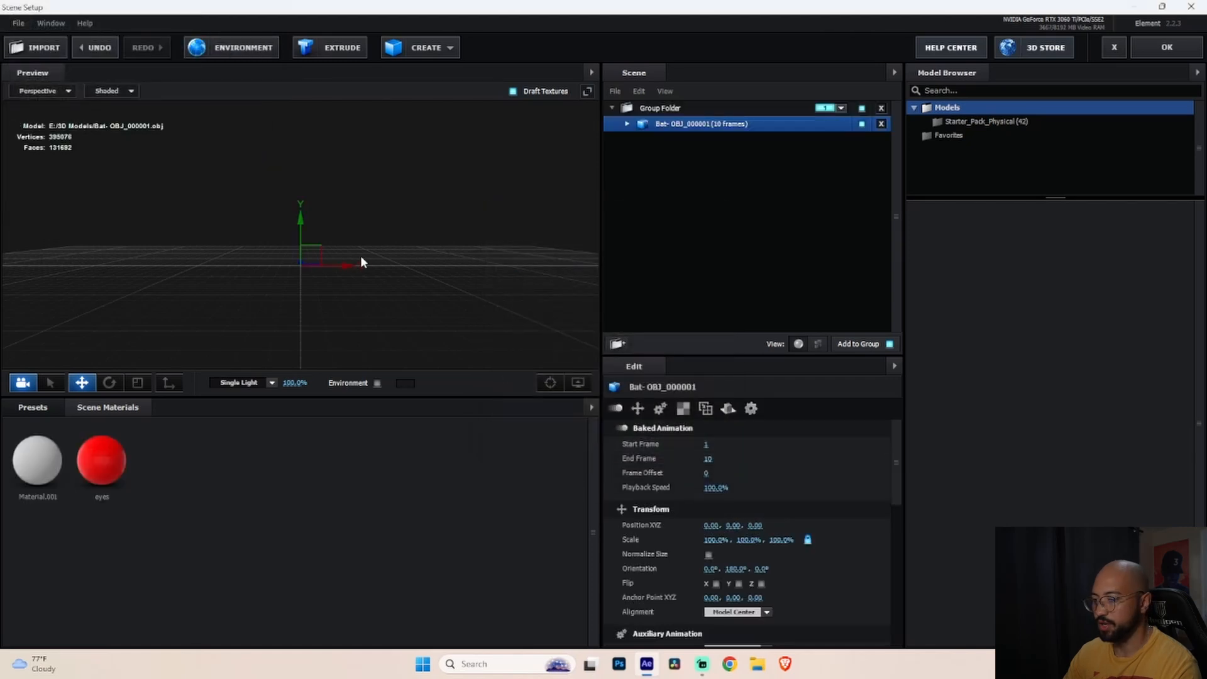
{"action": "scroll", "coordinate": [707, 460], "scroll_direction": "down", "scroll_amount": 3}
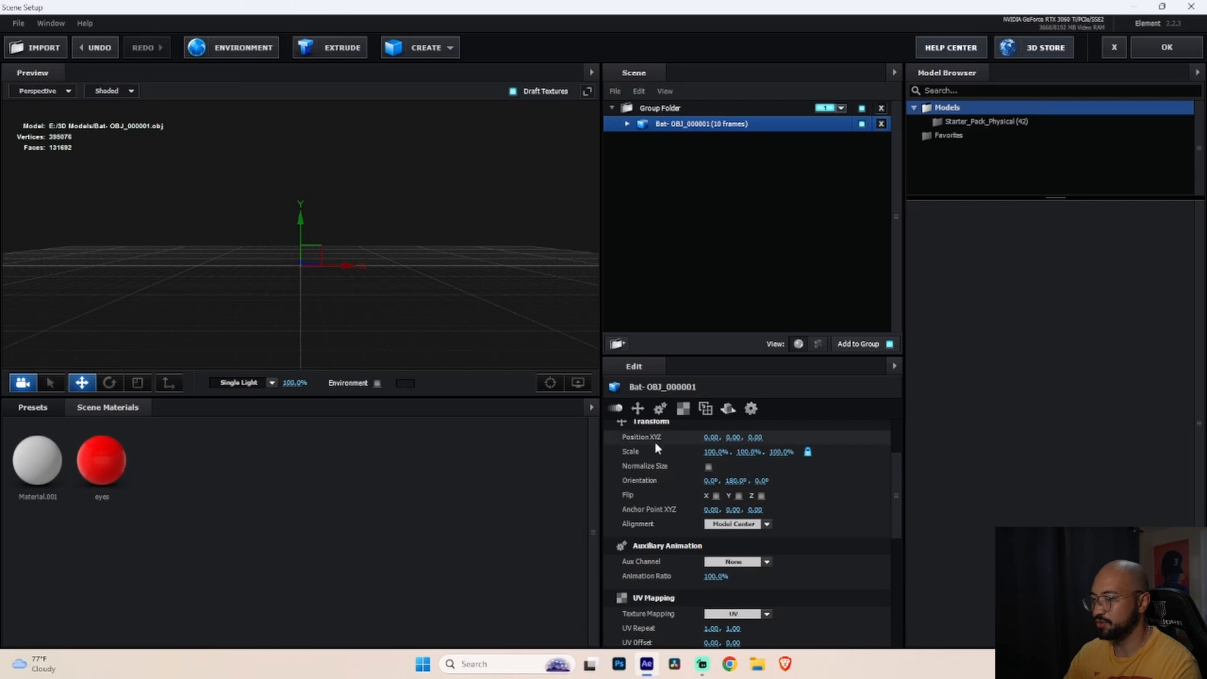
{"action": "left_click", "coordinate": [708, 466]}
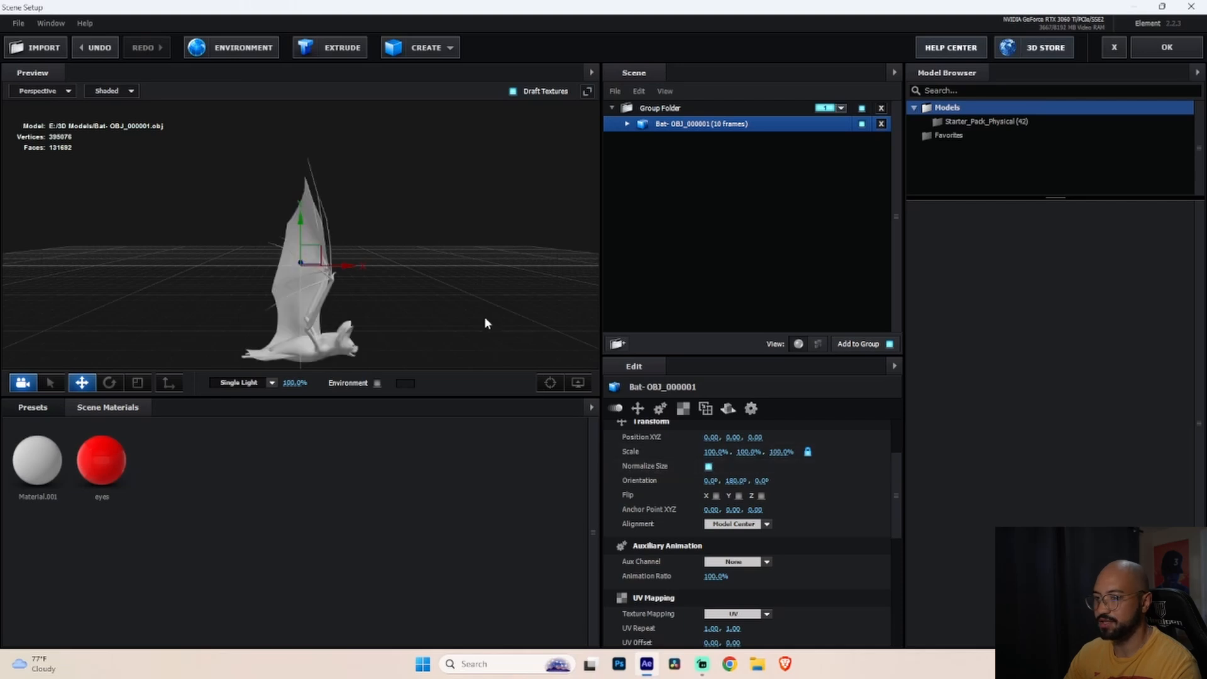
- Move the bat model's anchor point onto its body, at about -0.05 on X and -0.83 on Y
{"action": "left_click_drag", "start_coordinate": [485, 316], "coordinate": [364, 308]}
{"action": "left_click", "coordinate": [168, 387]}
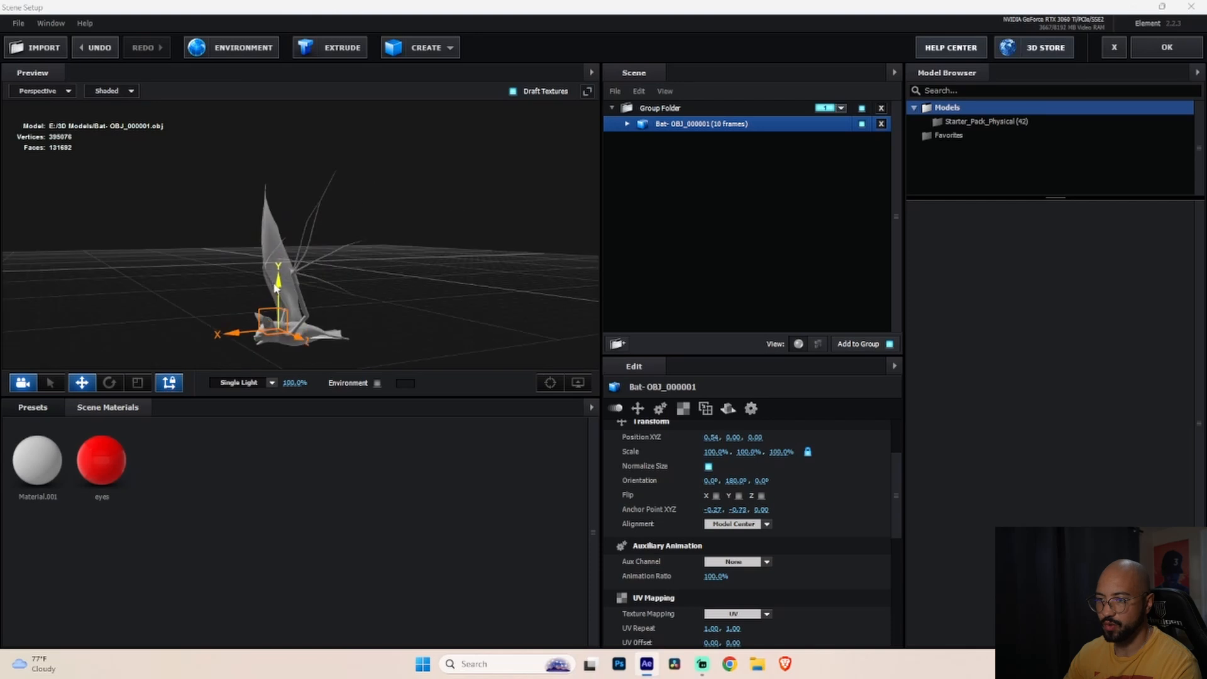
{"action": "left_click_drag", "start_coordinate": [279, 278], "coordinate": [279, 288]}
{"action": "left_click_drag", "start_coordinate": [236, 342], "coordinate": [293, 292]}
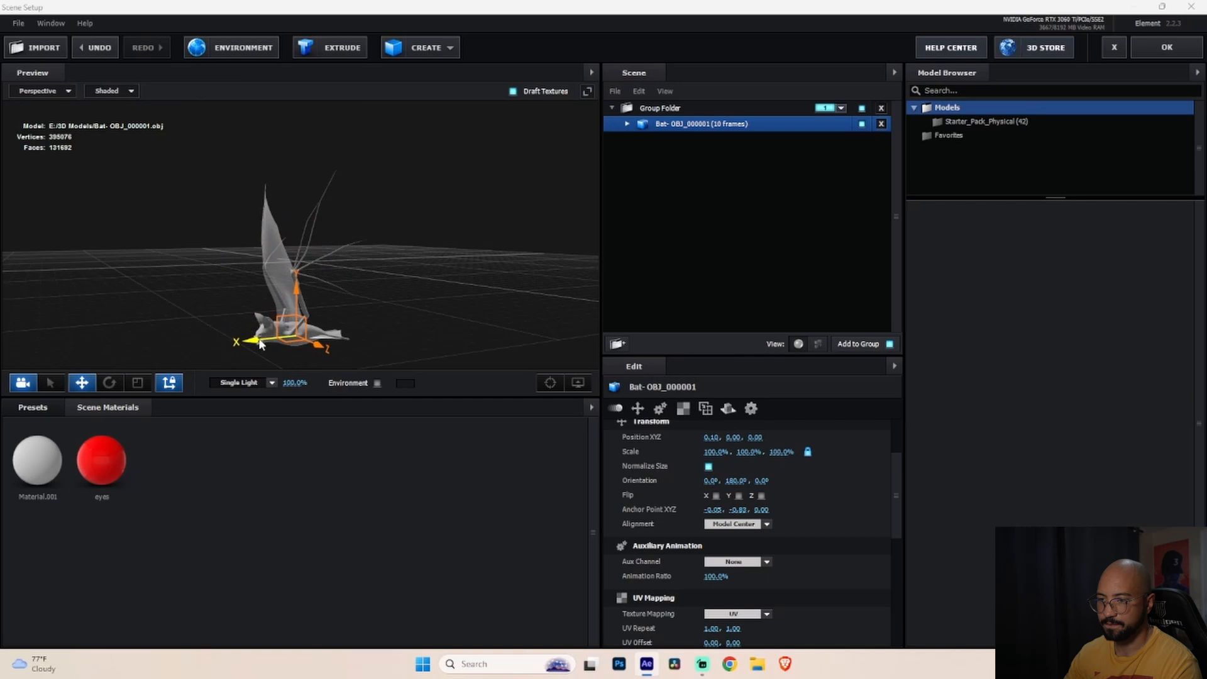
- Raise the bat's group folder along the vertical axis to a Y position of about 0.90
{"action": "left_click", "coordinate": [51, 382]}
{"action": "left_click", "coordinate": [296, 300]}
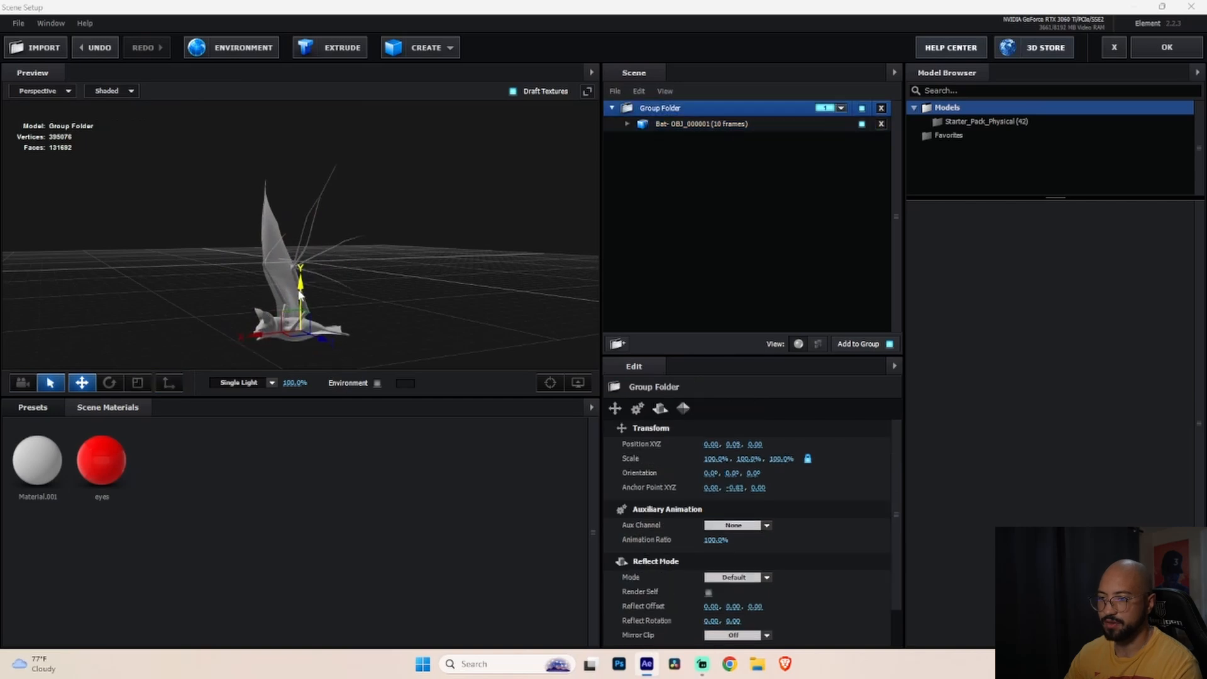
{"action": "left_click_drag", "start_coordinate": [301, 284], "coordinate": [314, 209]}
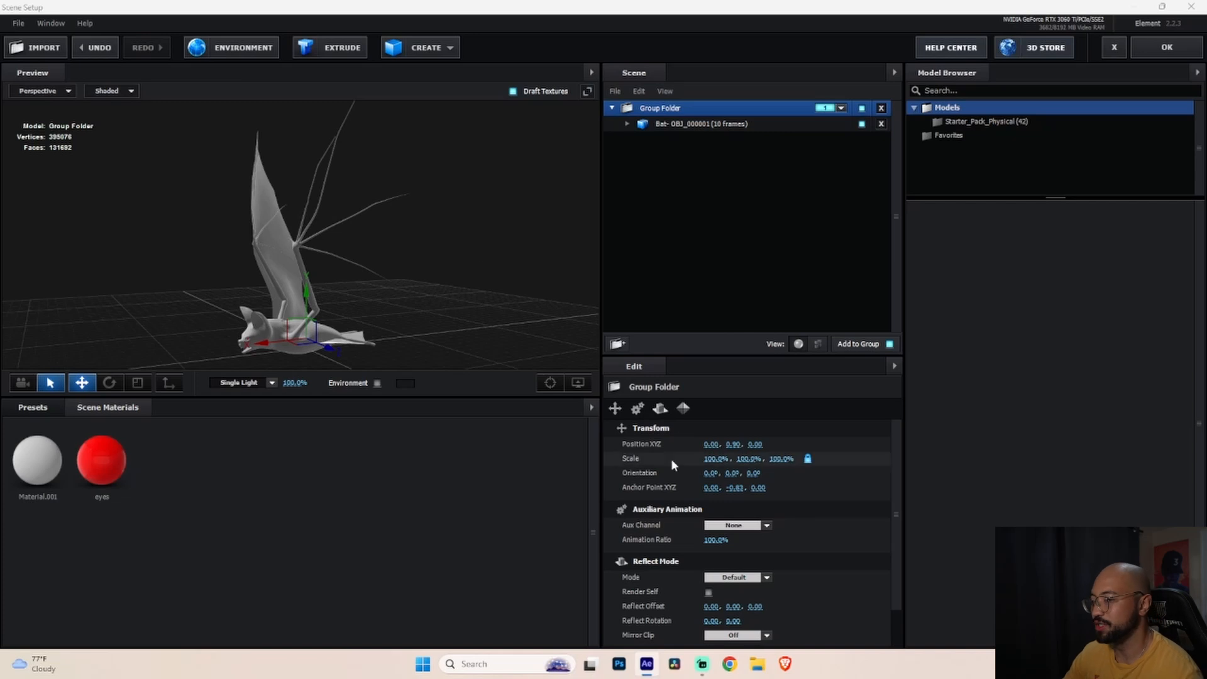
- Load gltf_embedded_0 from the textures folder as the diffuse texture of the bat's Material.001
{"action": "left_click", "coordinate": [627, 124]}
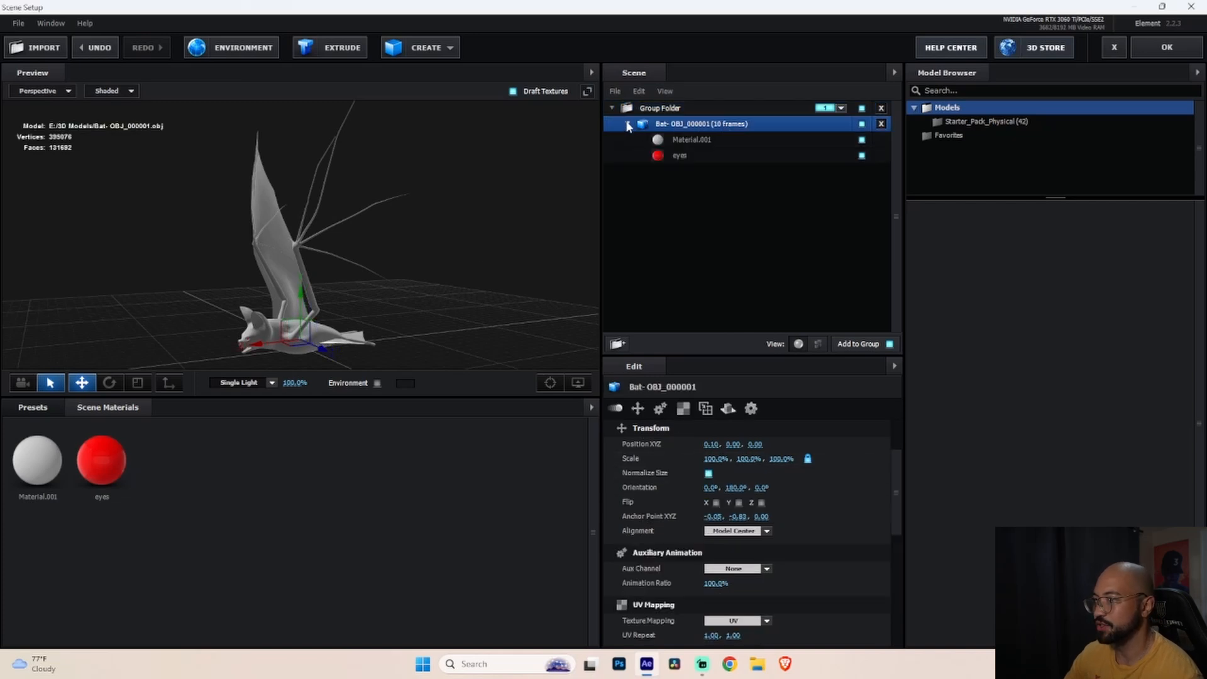
{"action": "left_click", "coordinate": [688, 141]}
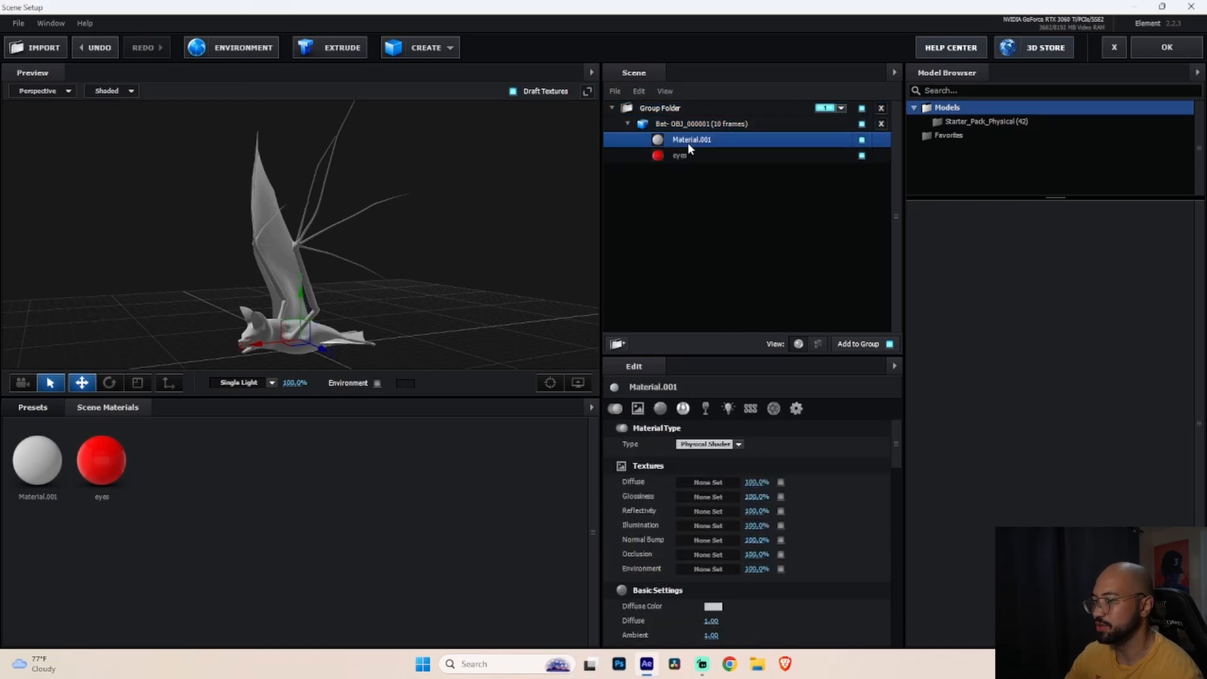
{"action": "left_click", "coordinate": [704, 484]}
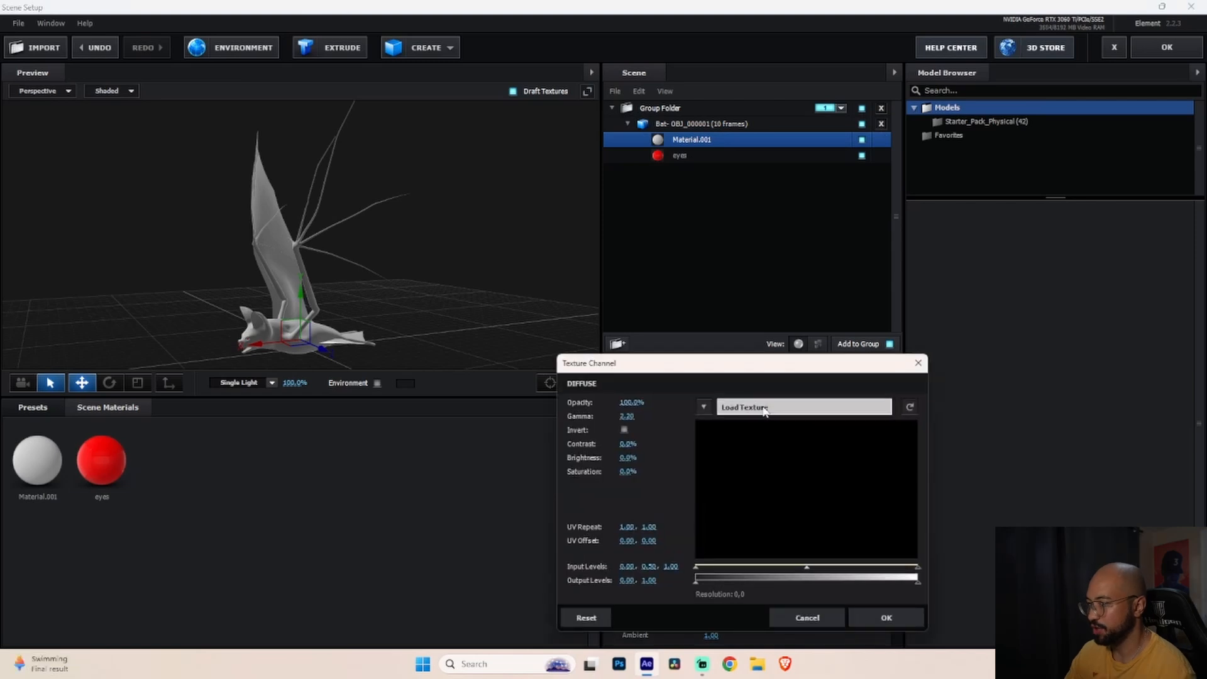
{"action": "left_click", "coordinate": [763, 407]}
{"action": "double_click", "coordinate": [717, 513]}
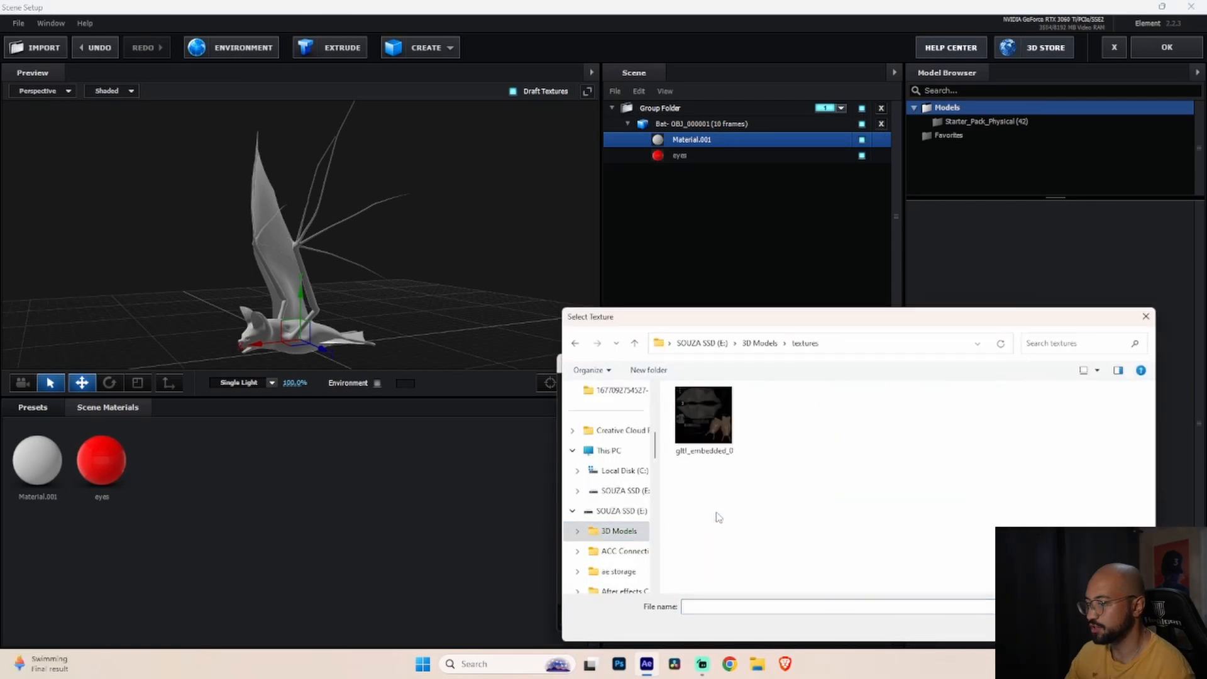
{"action": "left_click", "coordinate": [704, 421]}
{"action": "left_click", "coordinate": [1054, 626]}
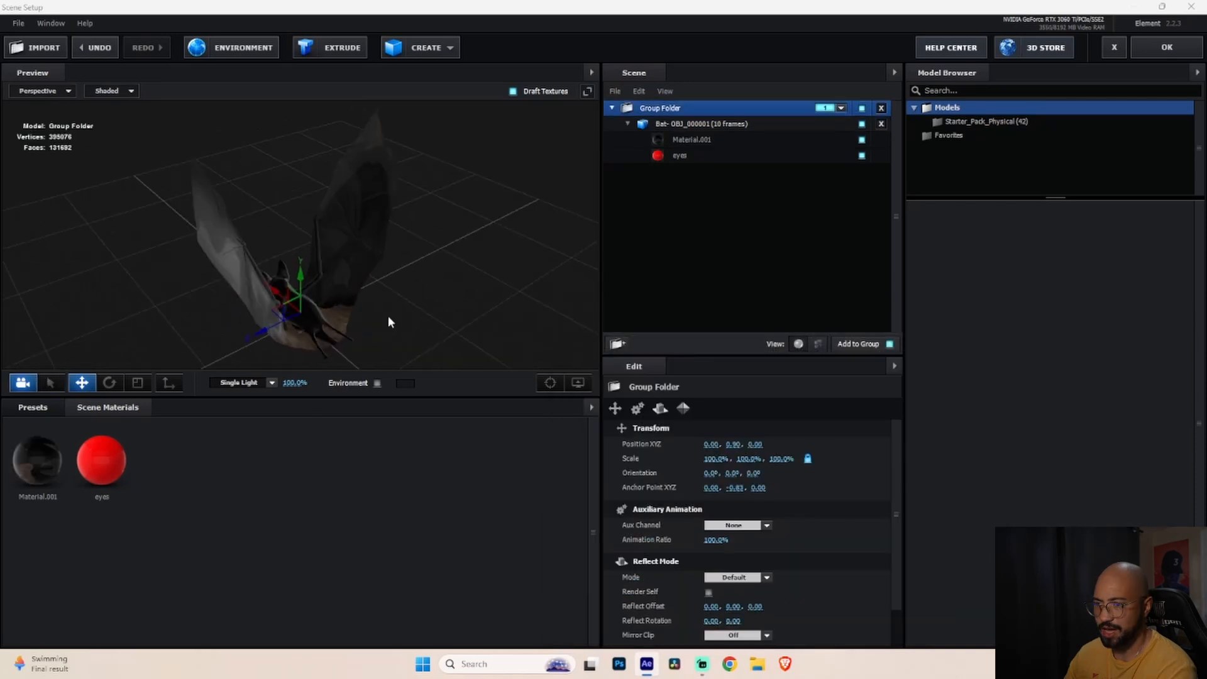
{"action": "left_click_drag", "start_coordinate": [387, 316], "coordinate": [427, 323]}
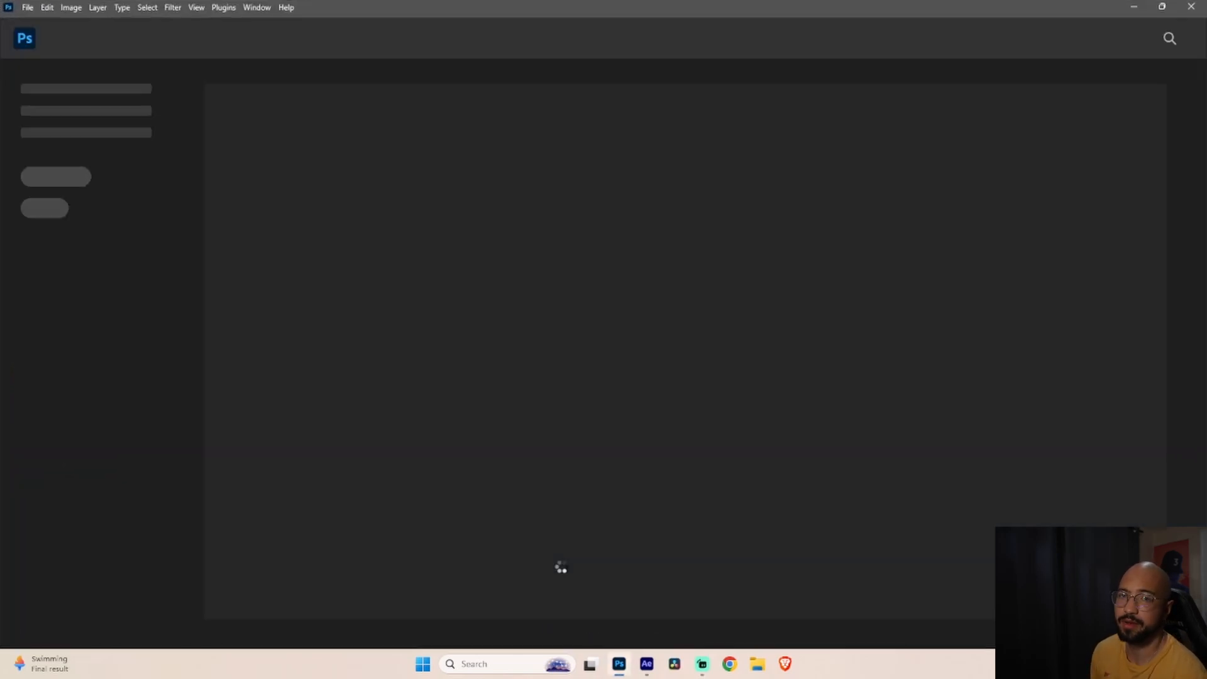
- Open the gltf_embedded_0.png texture in Photoshop and flip its unlocked background layer vertically
{"action": "left_click_drag", "start_coordinate": [883, 199], "coordinate": [437, 341]}
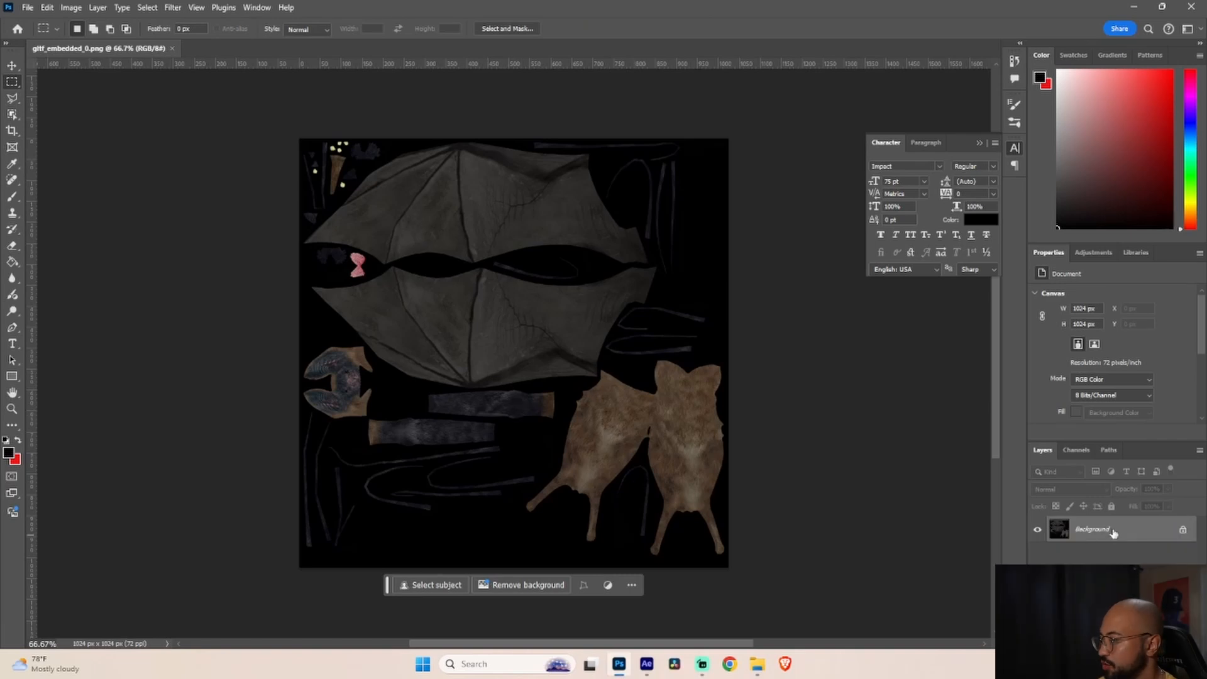
{"action": "left_click", "coordinate": [1184, 532]}
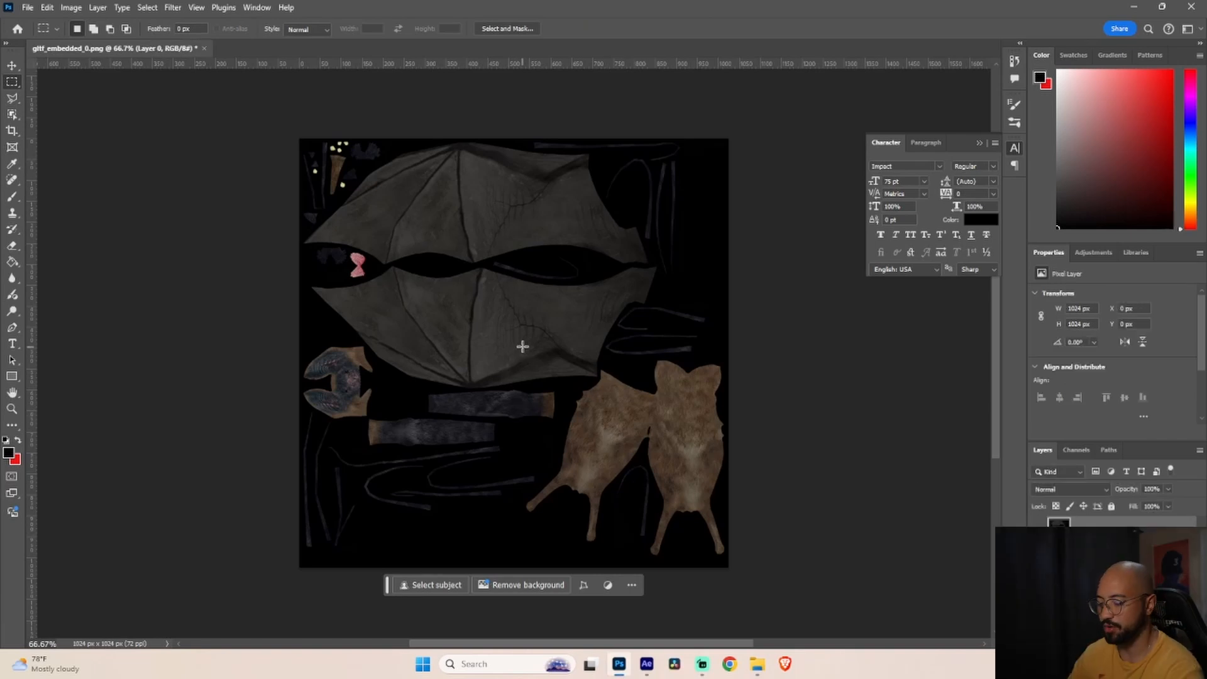
{"action": "key", "text": "ctrl+t"}
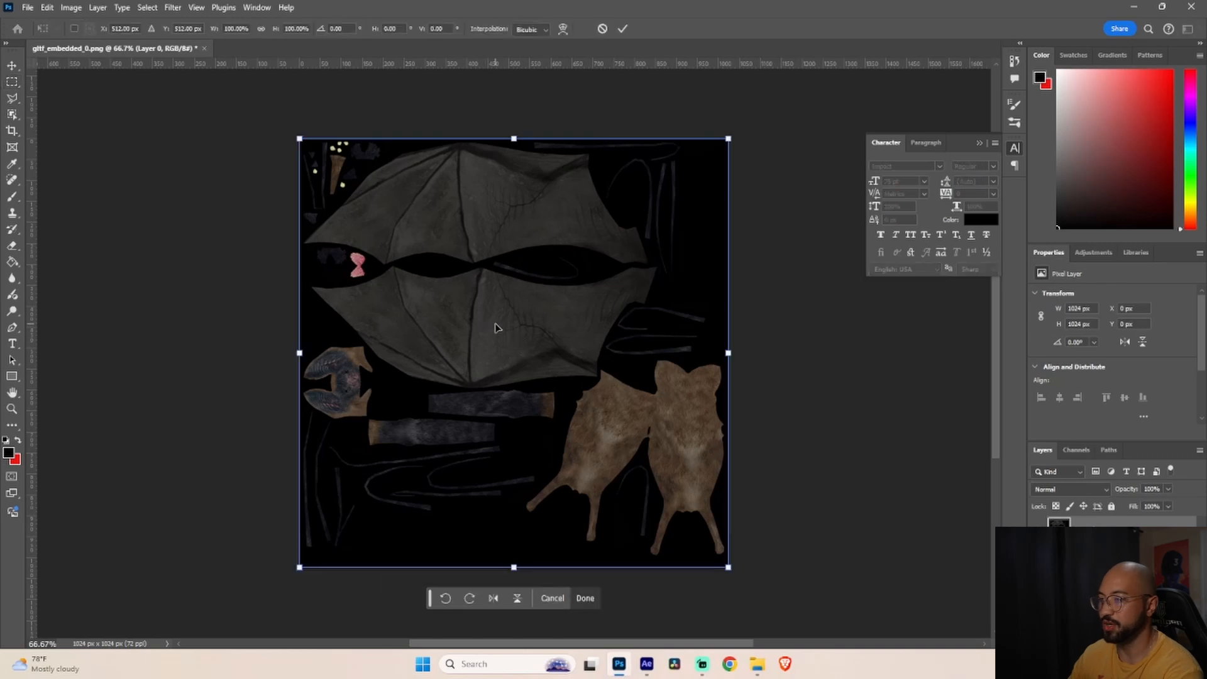
{"action": "right_click", "coordinate": [495, 328]}
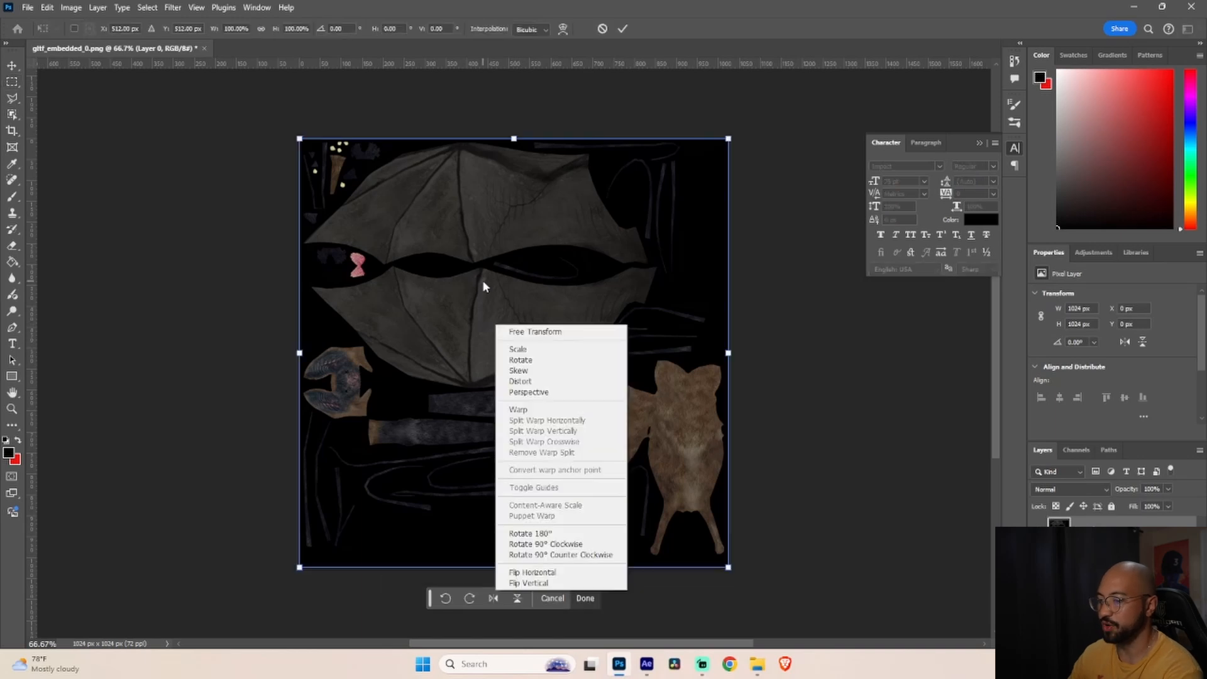
{"action": "left_click", "coordinate": [548, 583]}
{"action": "left_click", "coordinate": [585, 598]}
- Export the flipped texture as a JPG named "Vertical Flip" into the textures folder inside 3D Models on drive E
{"action": "left_click", "coordinate": [28, 7]}
{"action": "mouse_move", "coordinate": [94, 228]}
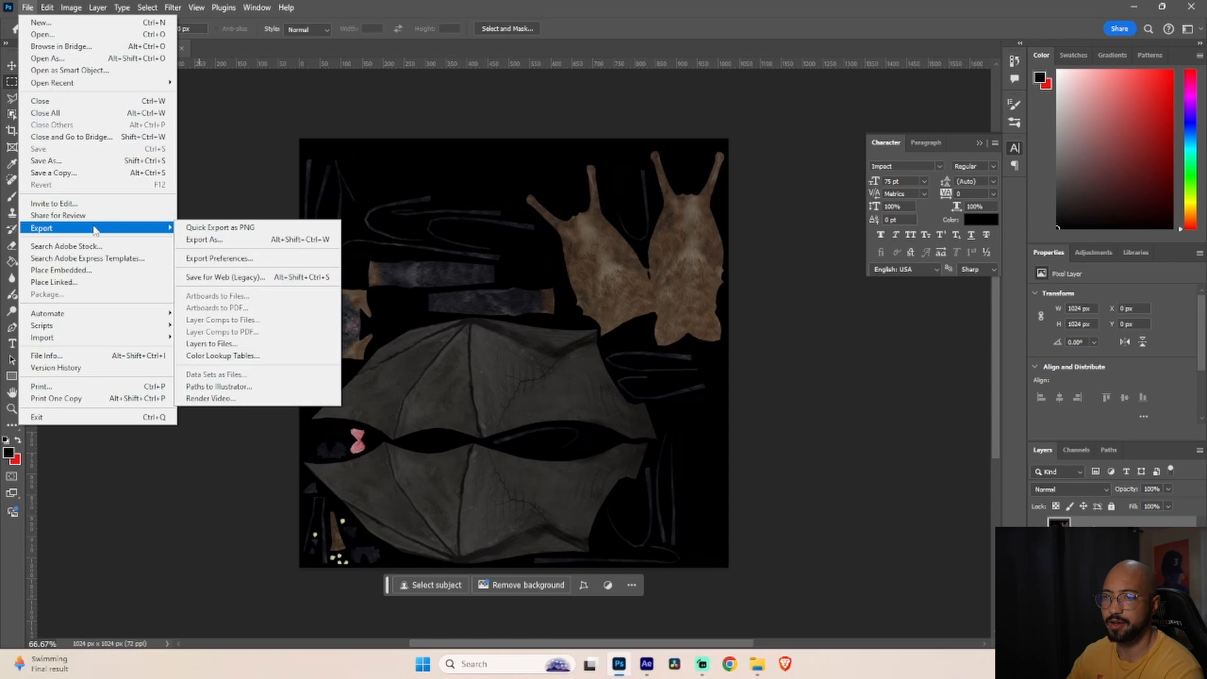
{"action": "left_click", "coordinate": [216, 243]}
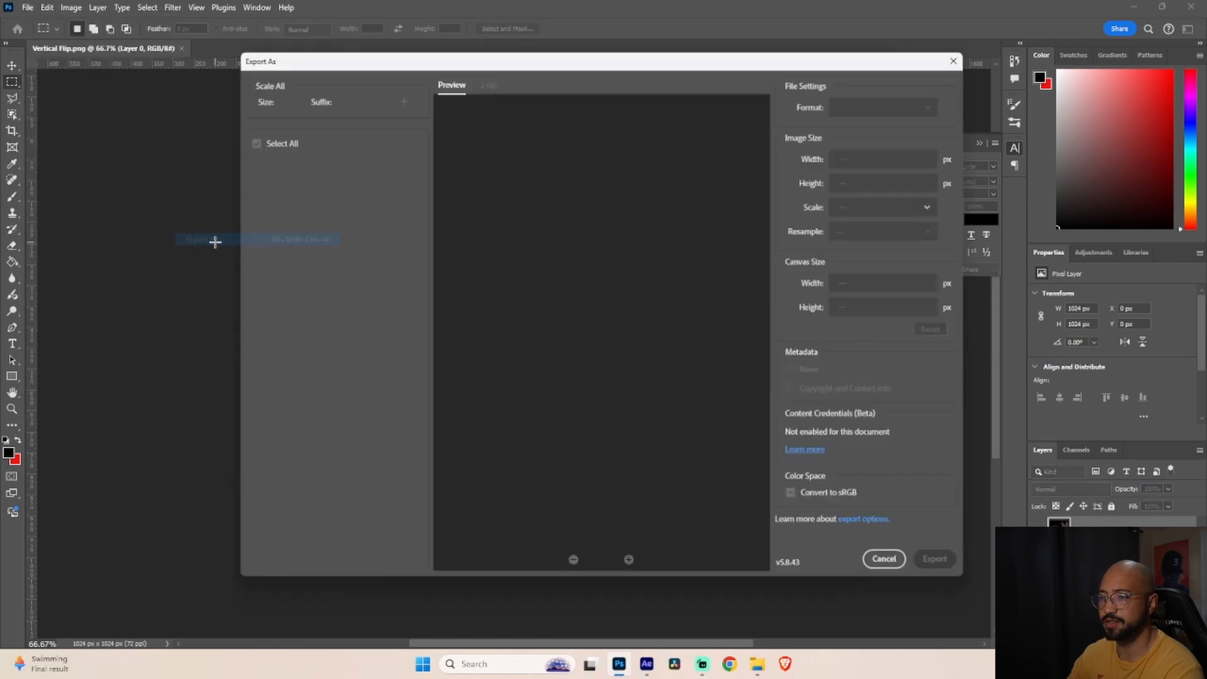
{"action": "left_click", "coordinate": [952, 570]}
{"action": "left_click", "coordinate": [646, 338]}
{"action": "scroll", "coordinate": [286, 212], "scroll_direction": "up", "scroll_amount": 10}
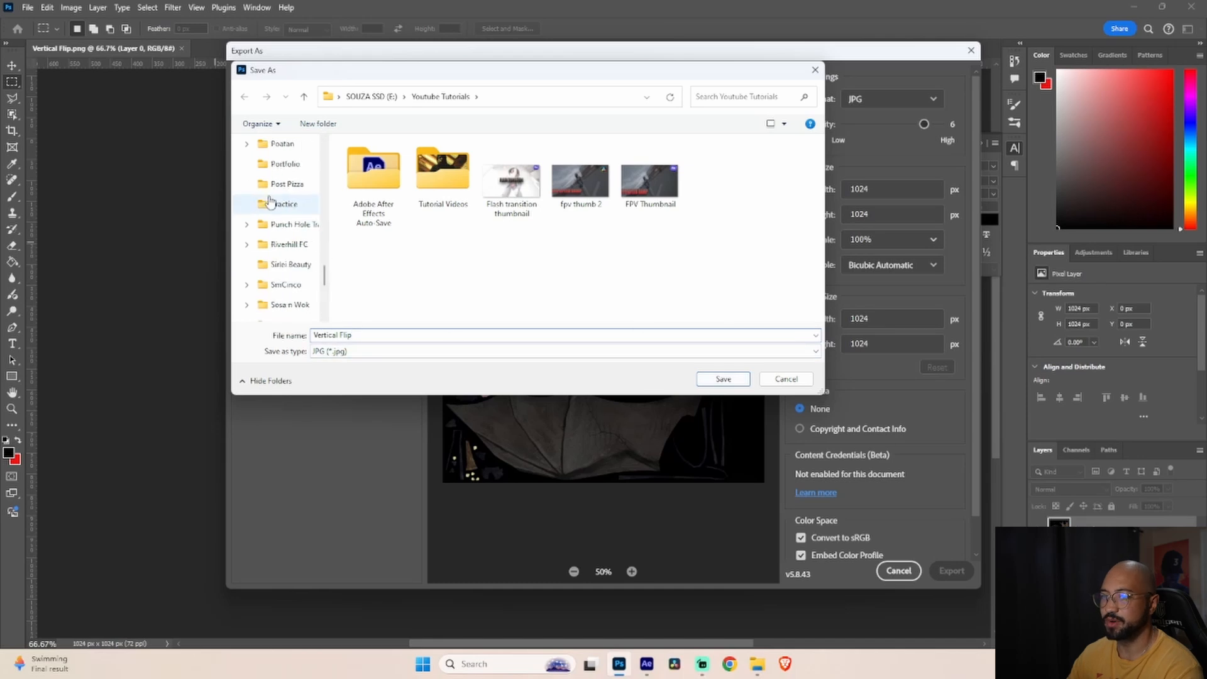
{"action": "left_click", "coordinate": [294, 227]}
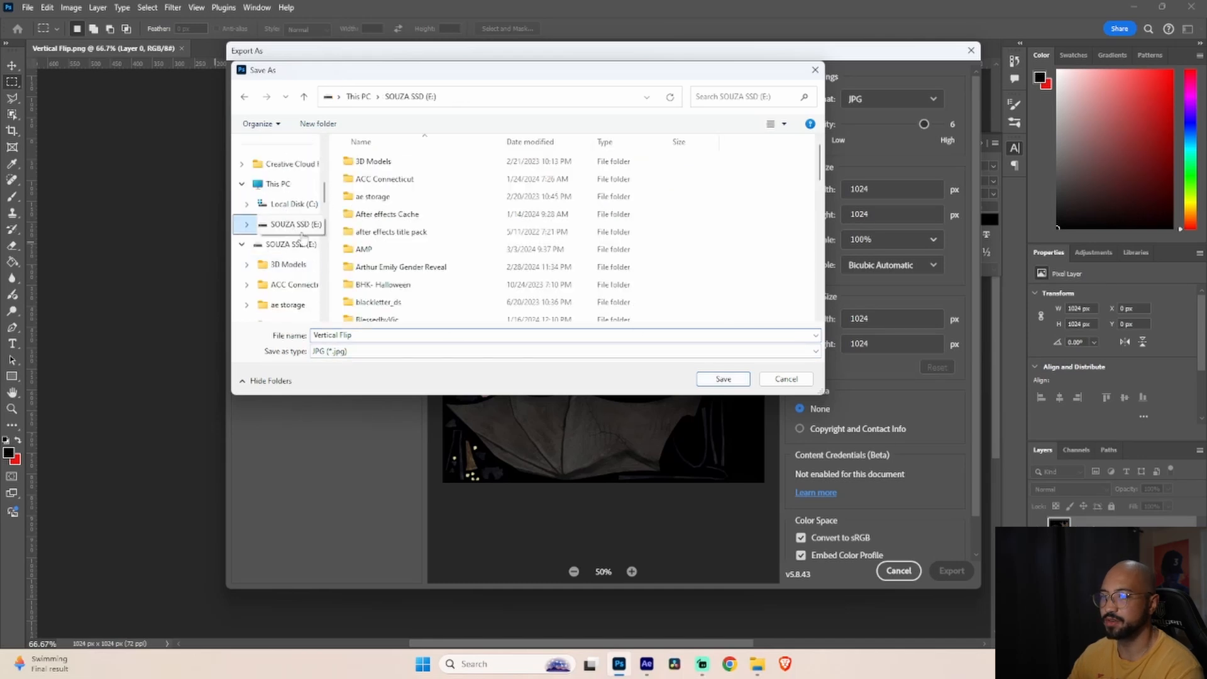
{"action": "double_click", "coordinate": [371, 161]}
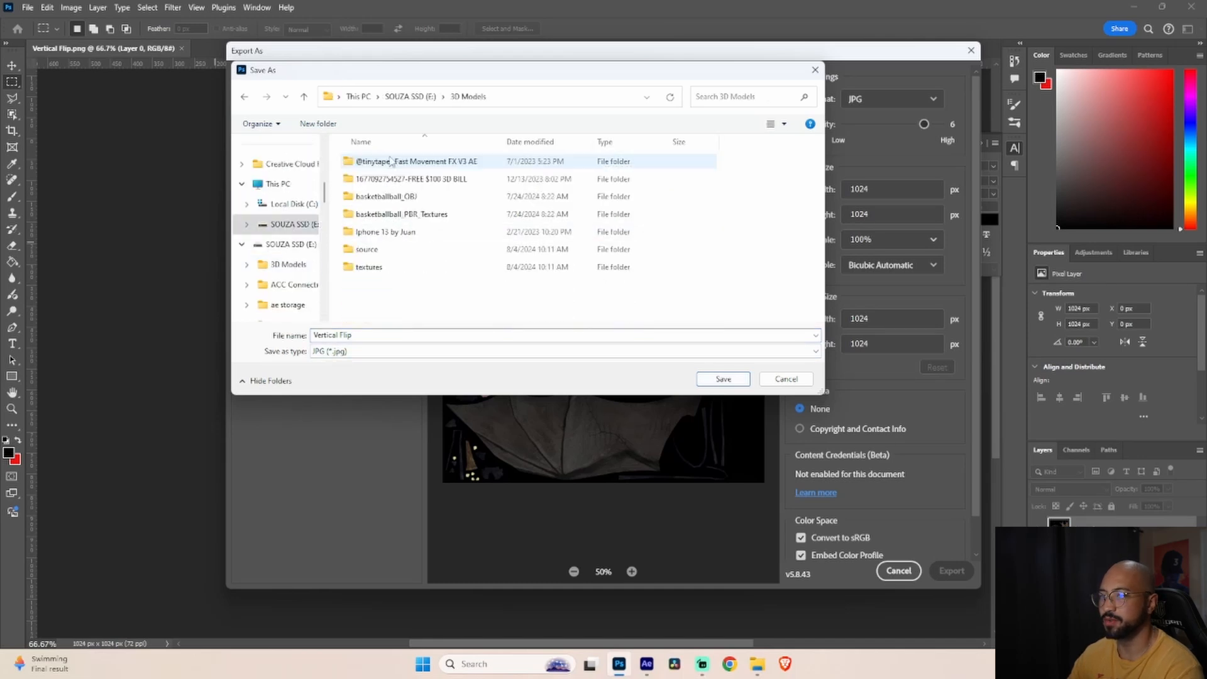
{"action": "double_click", "coordinate": [398, 267]}
{"action": "left_click", "coordinate": [711, 380]}
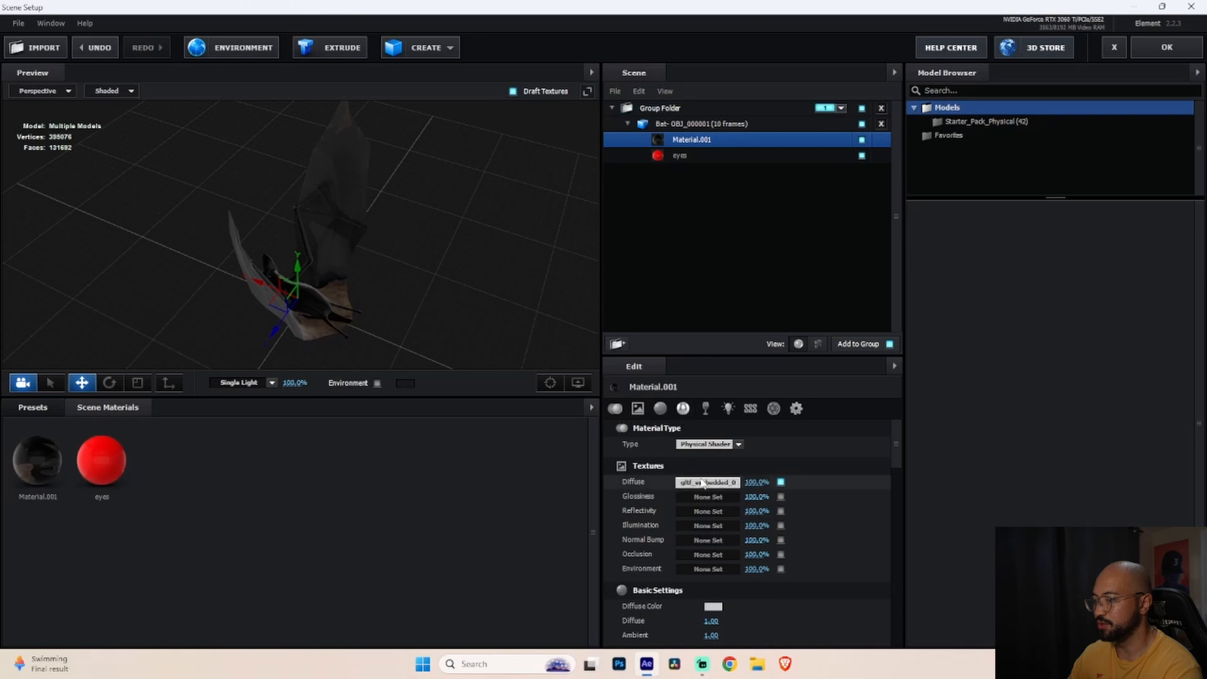
- In Element's Scene Setup in After Effects, replace Material.001's diffuse texture with Vertical Flip.png
{"action": "left_click", "coordinate": [703, 483]}
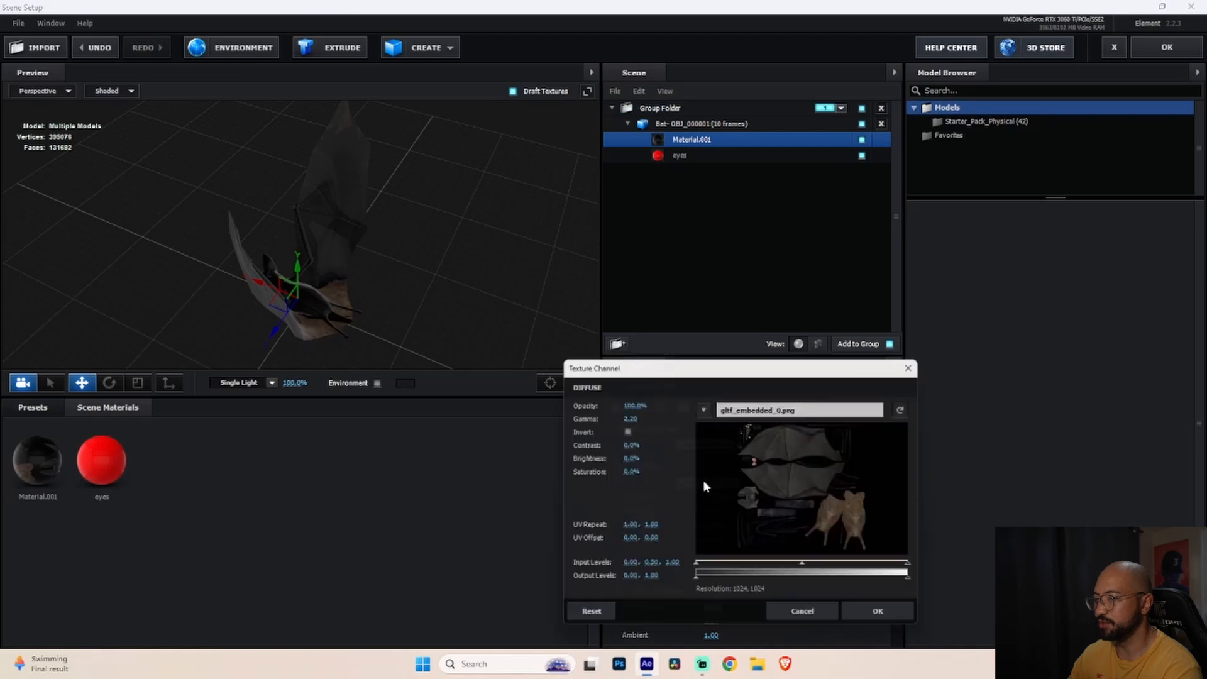
{"action": "left_click", "coordinate": [775, 412]}
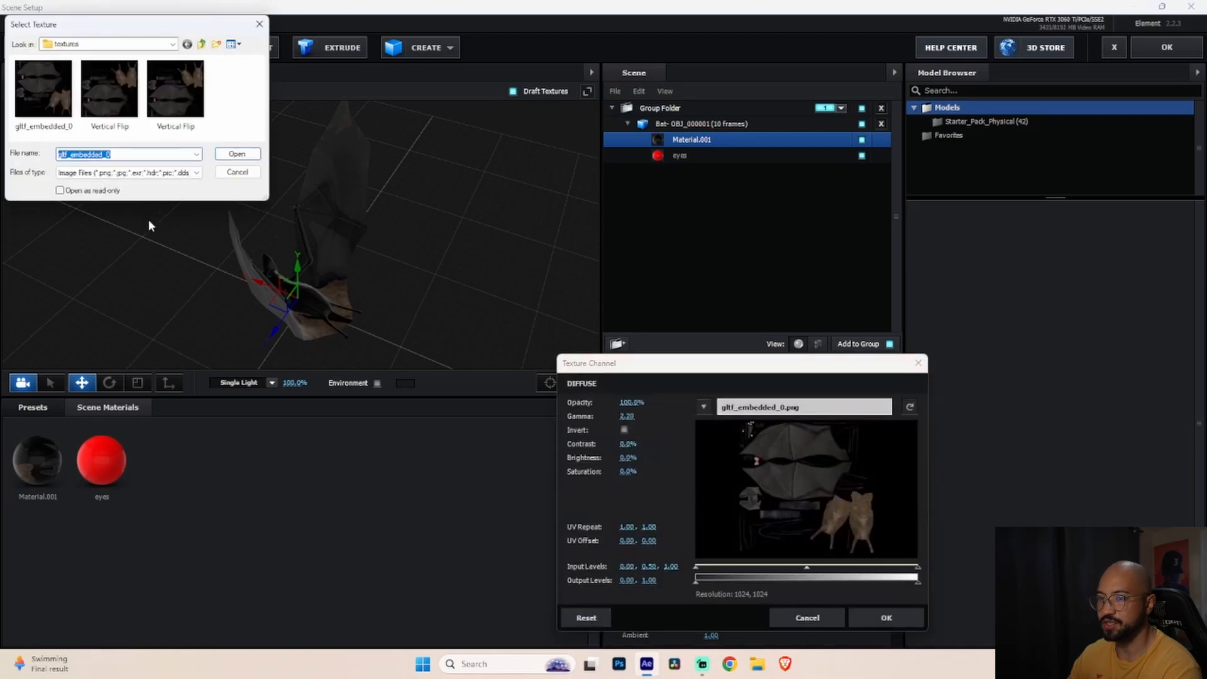
{"action": "left_click", "coordinate": [188, 92]}
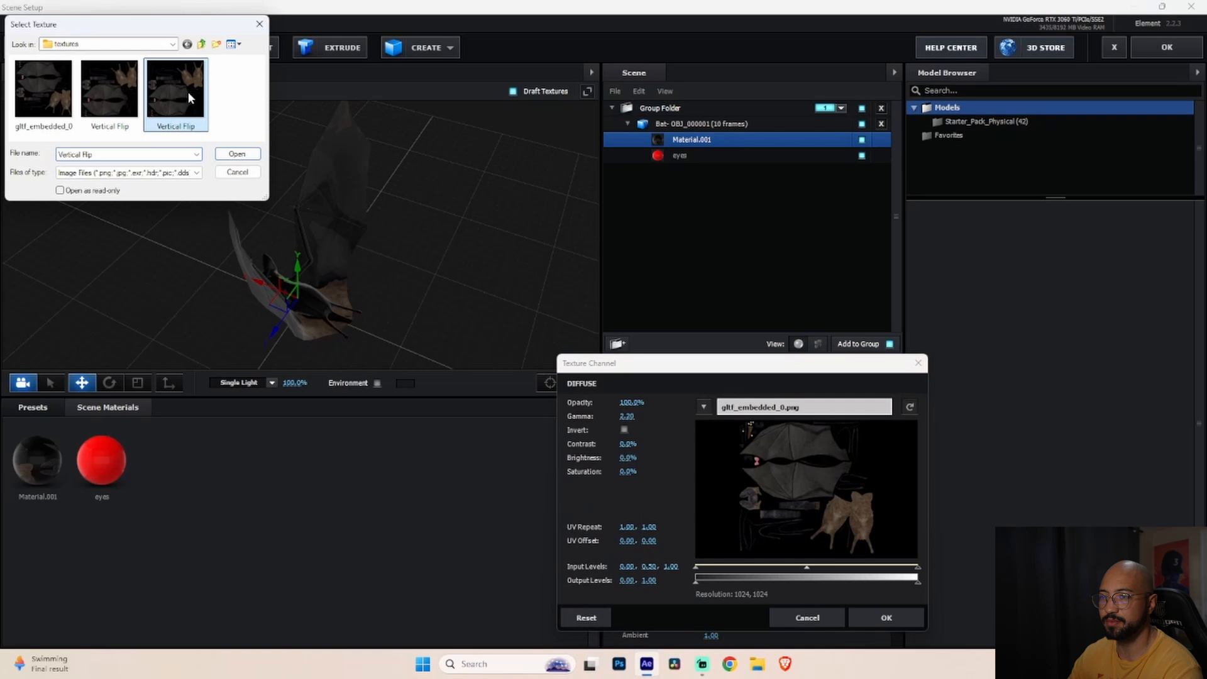
{"action": "left_click", "coordinate": [237, 156]}
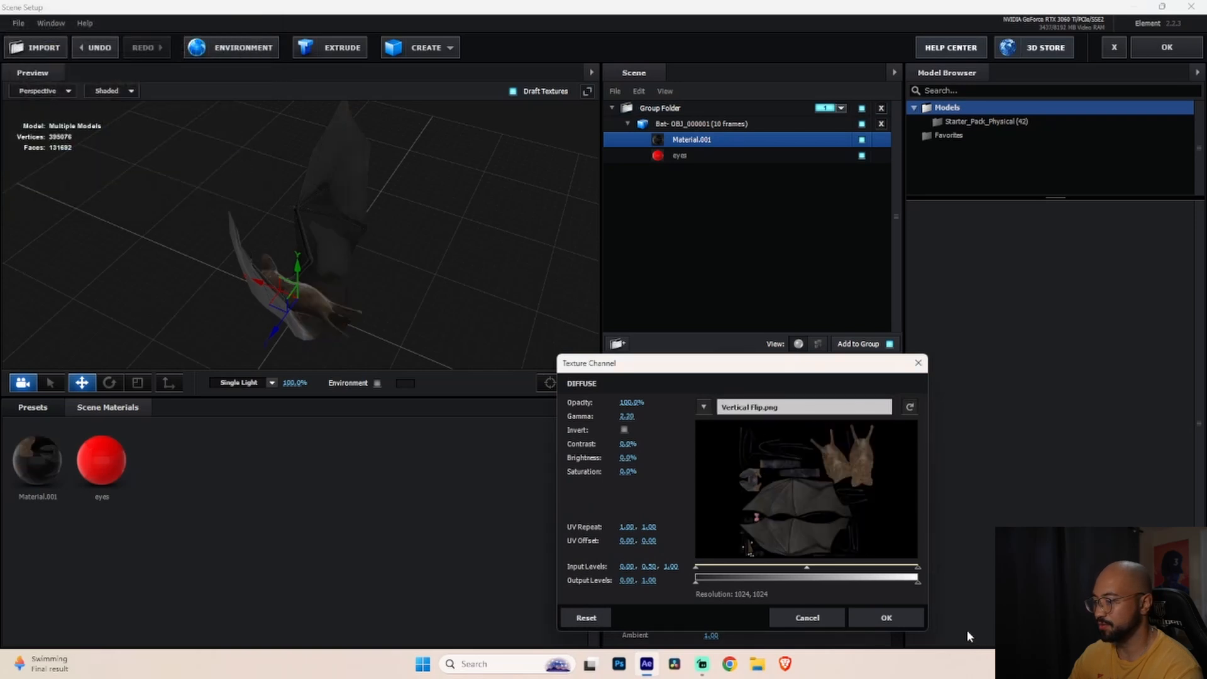
{"action": "left_click", "coordinate": [886, 617]}
- Accept the Element scene setup and play back the bat's flight animation in Comp 1
{"action": "left_click_drag", "start_coordinate": [429, 300], "coordinate": [463, 344]}
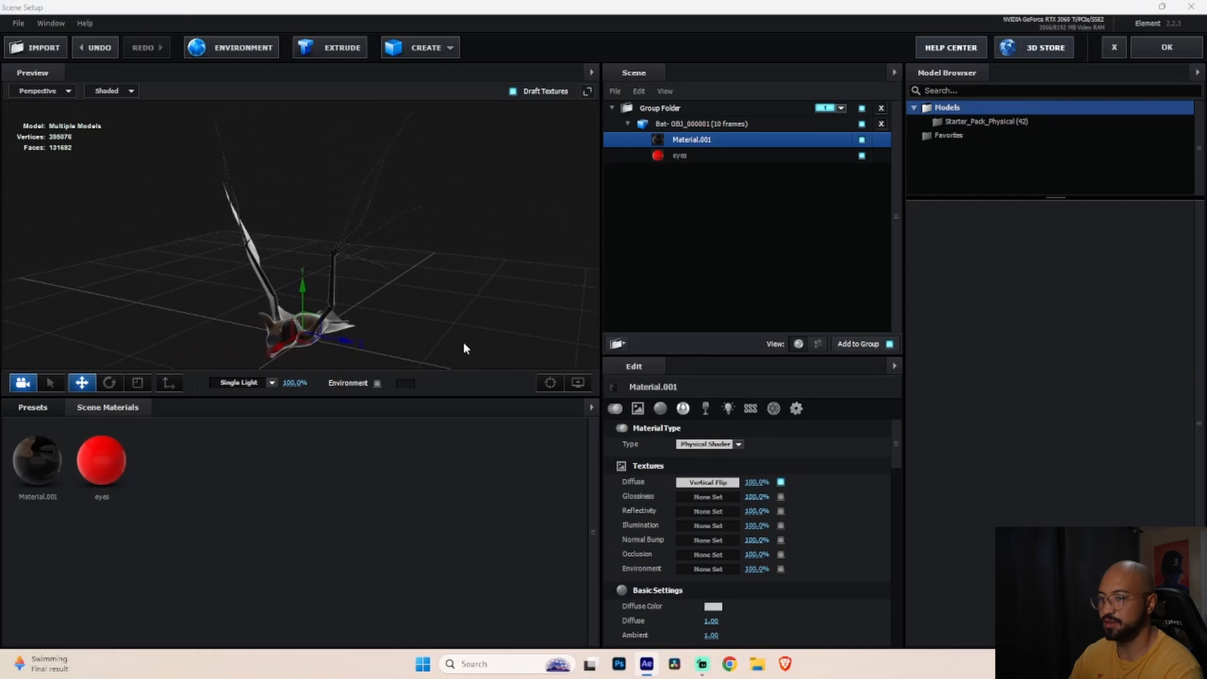
{"action": "left_click", "coordinate": [1150, 50]}
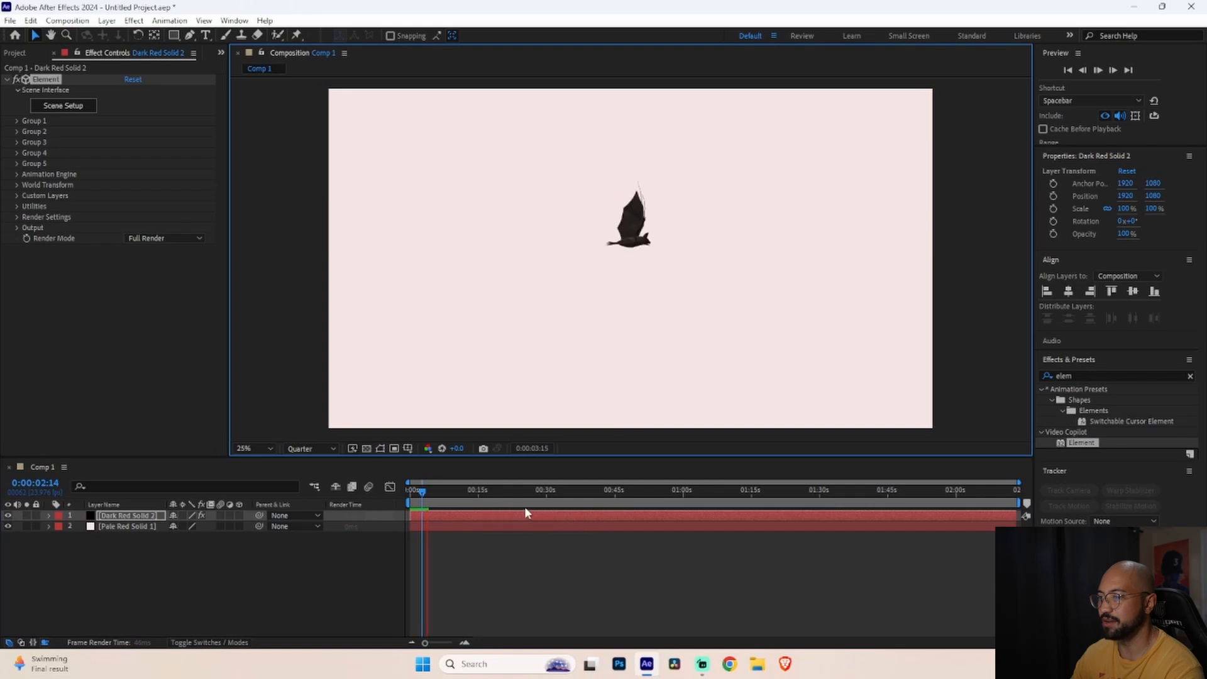
{"action": "key", "text": "space"}
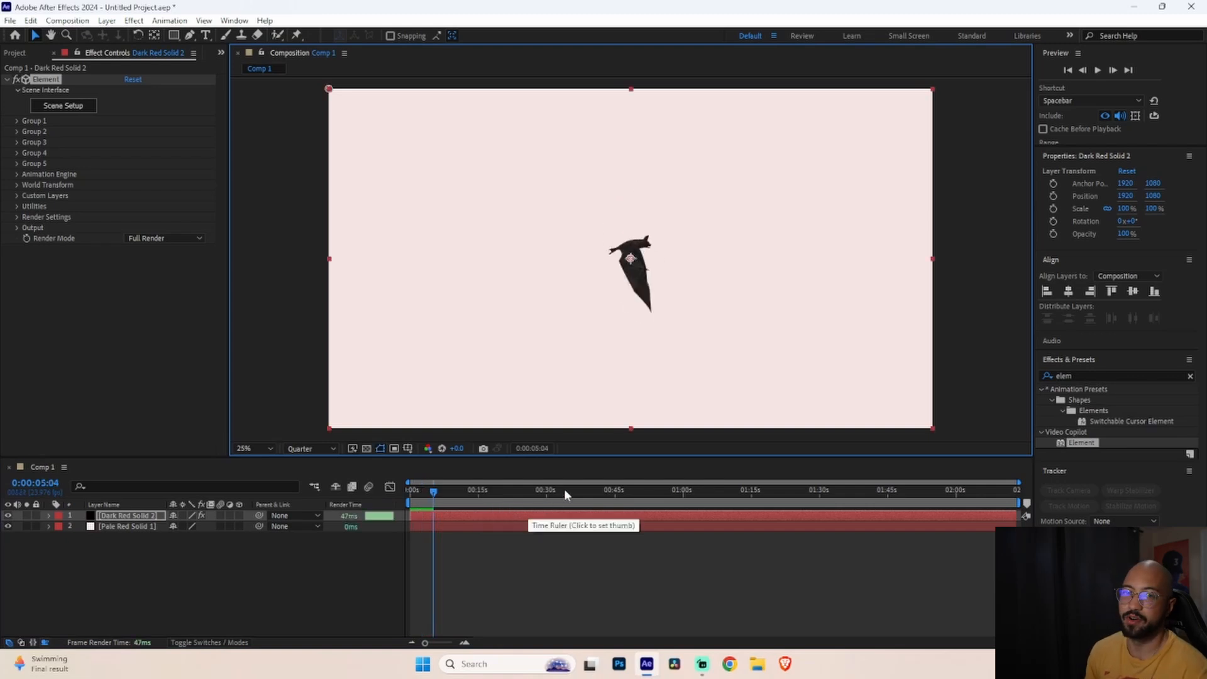